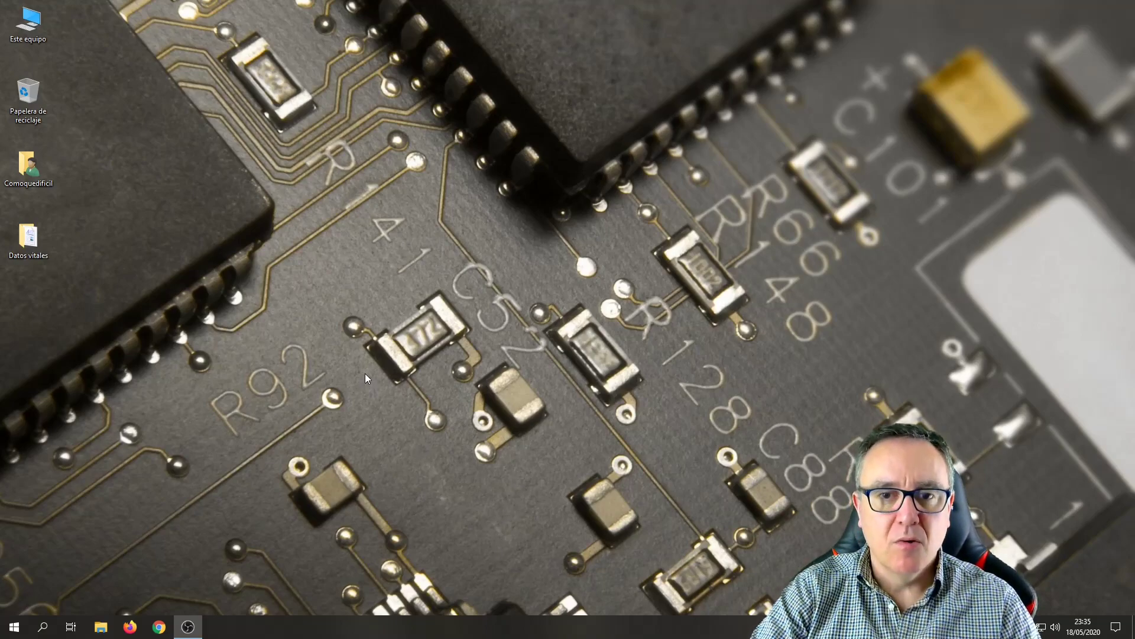
Send a copy of the desktop folder Datos vitales to the PenDriveCopia (J:) drive.
right_click(33, 240)
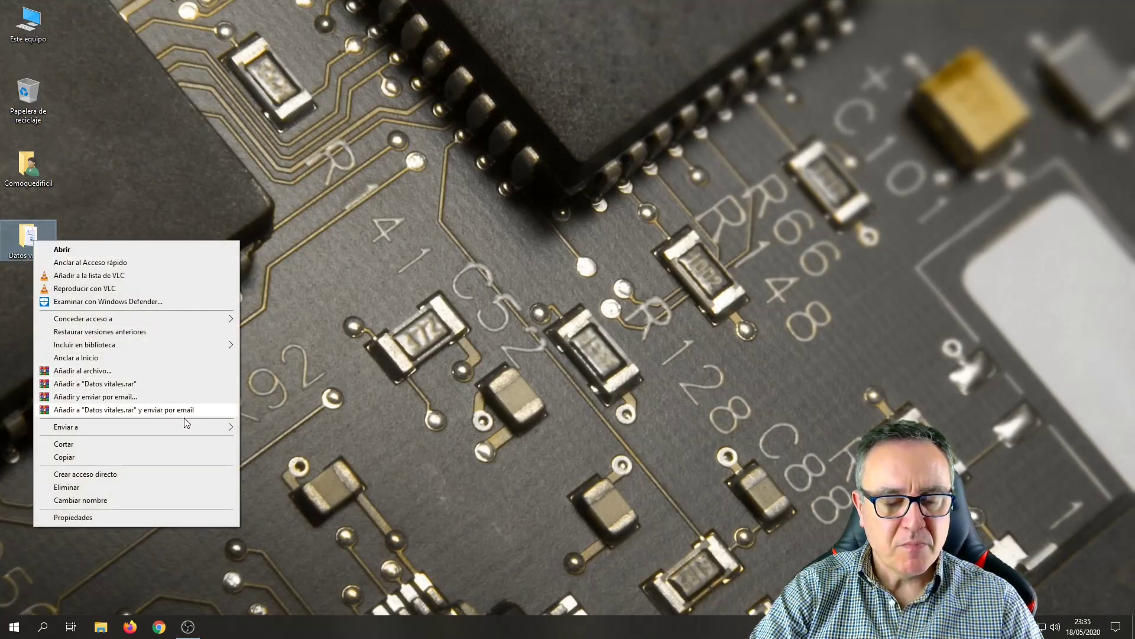
mouse_move(193, 428)
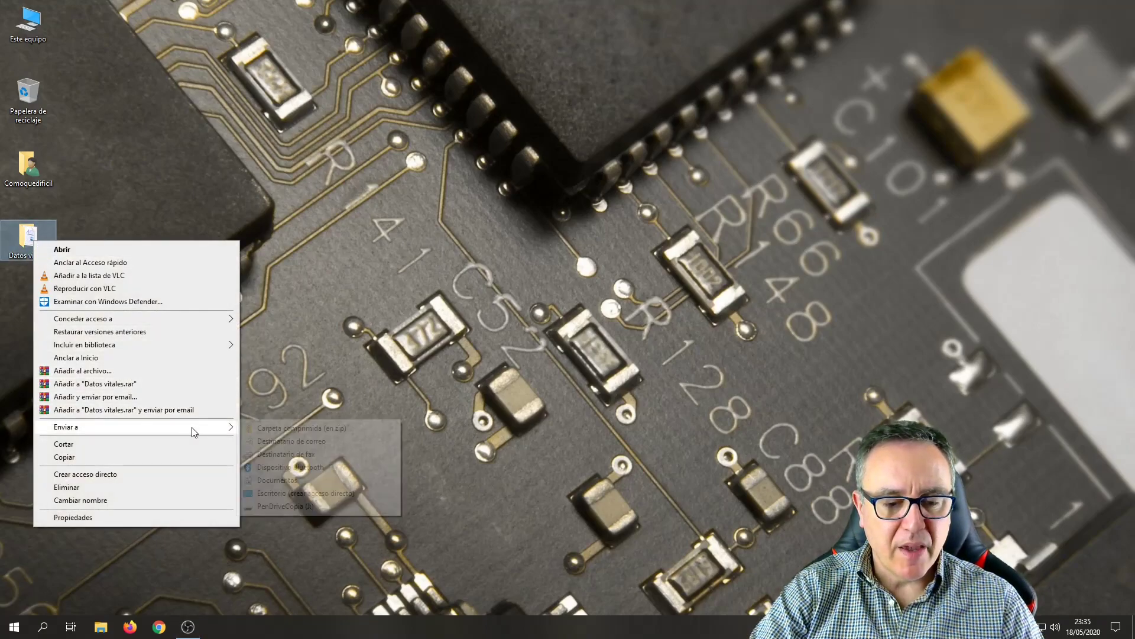
left_click(319, 508)
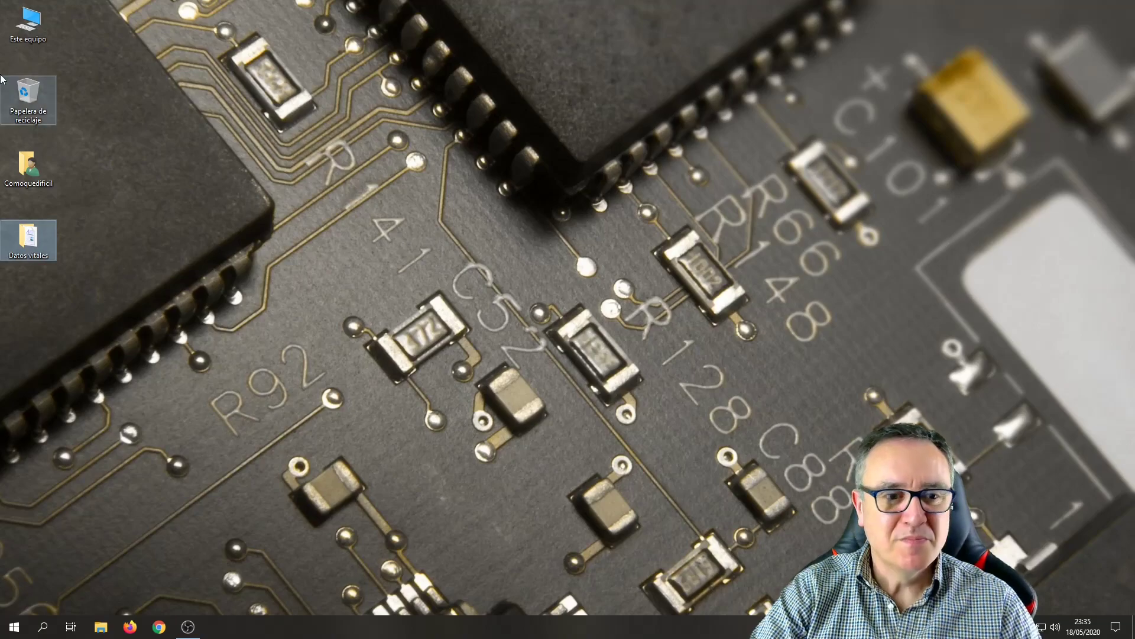
Check the copied Datos vitales folder on PenDriveCopia (J:) by viewing its Importante 1 document, and close both windows.
double_click(28, 27)
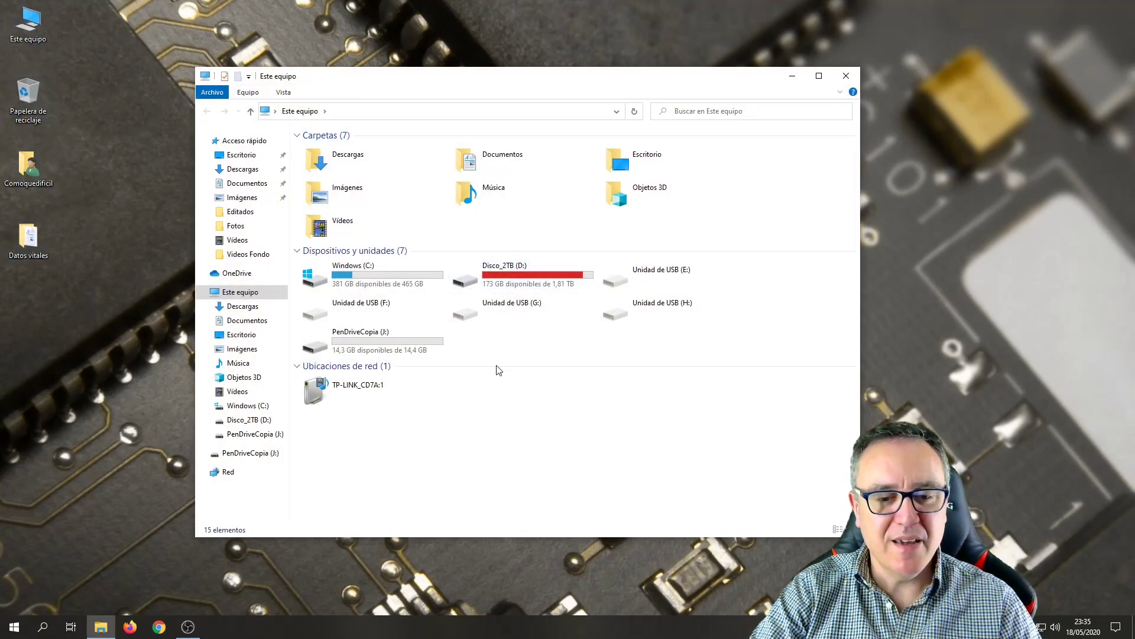
left_click(404, 352)
double_click(404, 353)
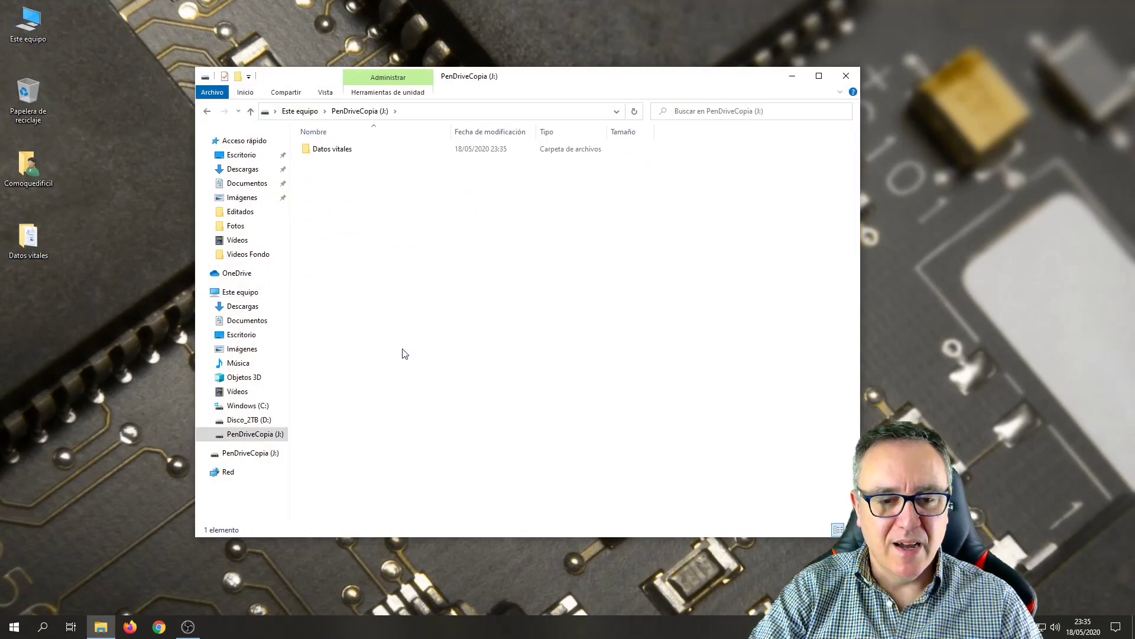
double_click(337, 152)
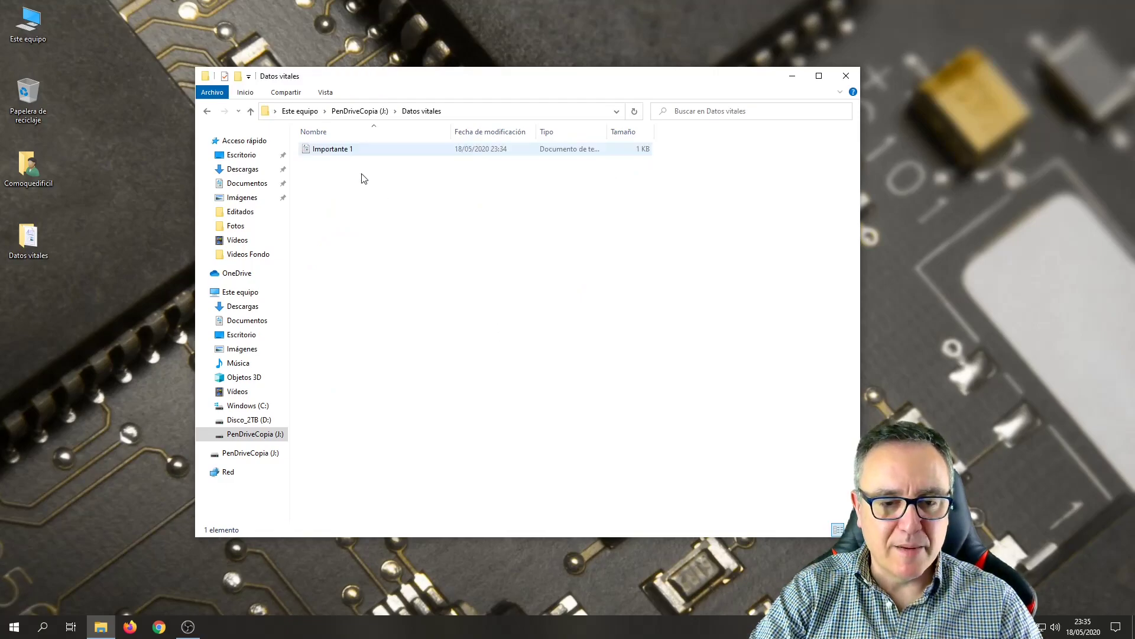
double_click(337, 151)
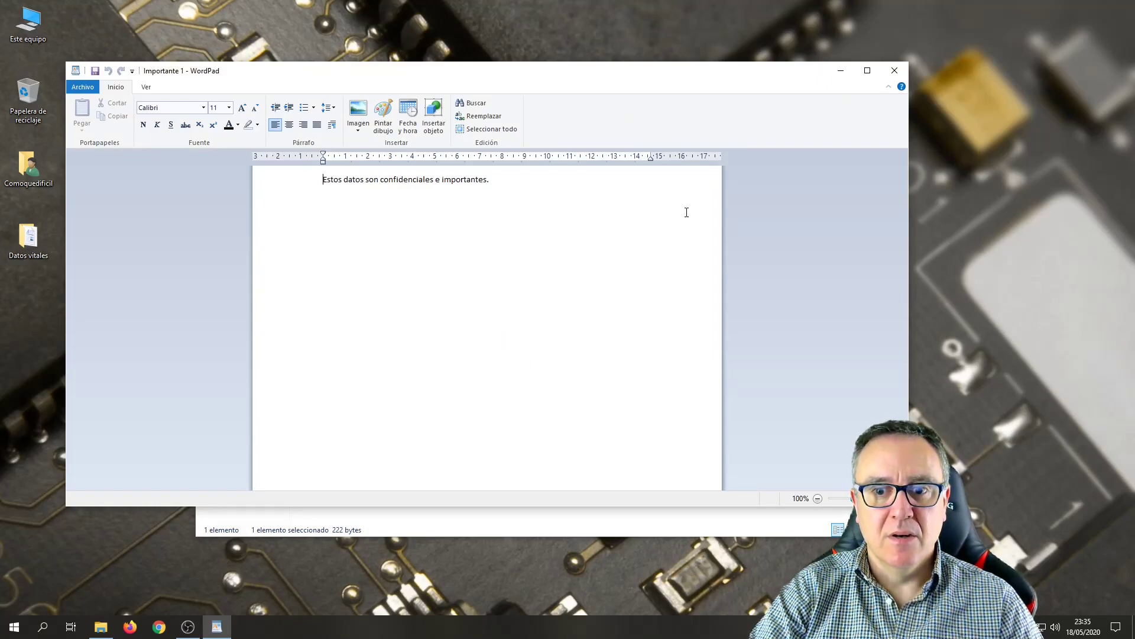
left_click(900, 70)
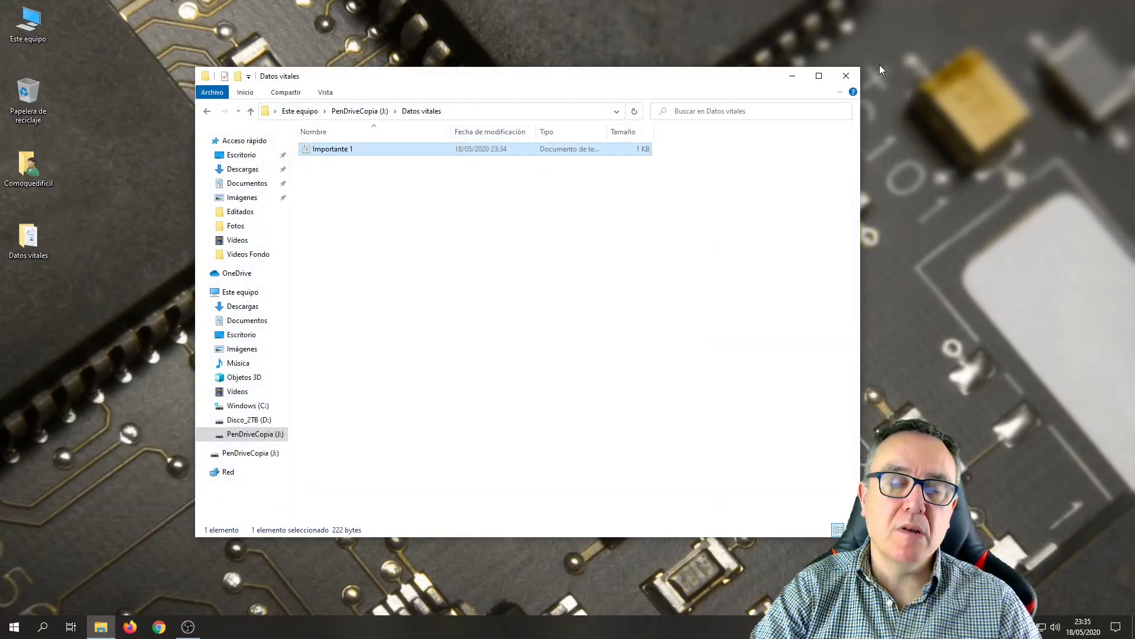
left_click(846, 76)
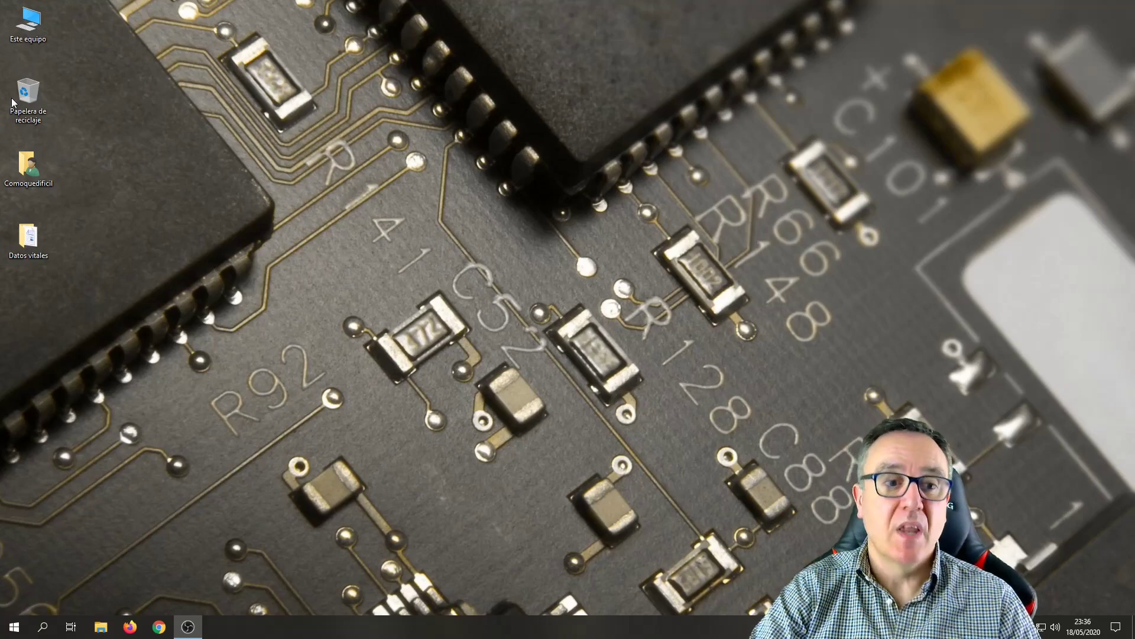
Eject the PenDriveCopia (J:) drive from Este equipo.
double_click(28, 23)
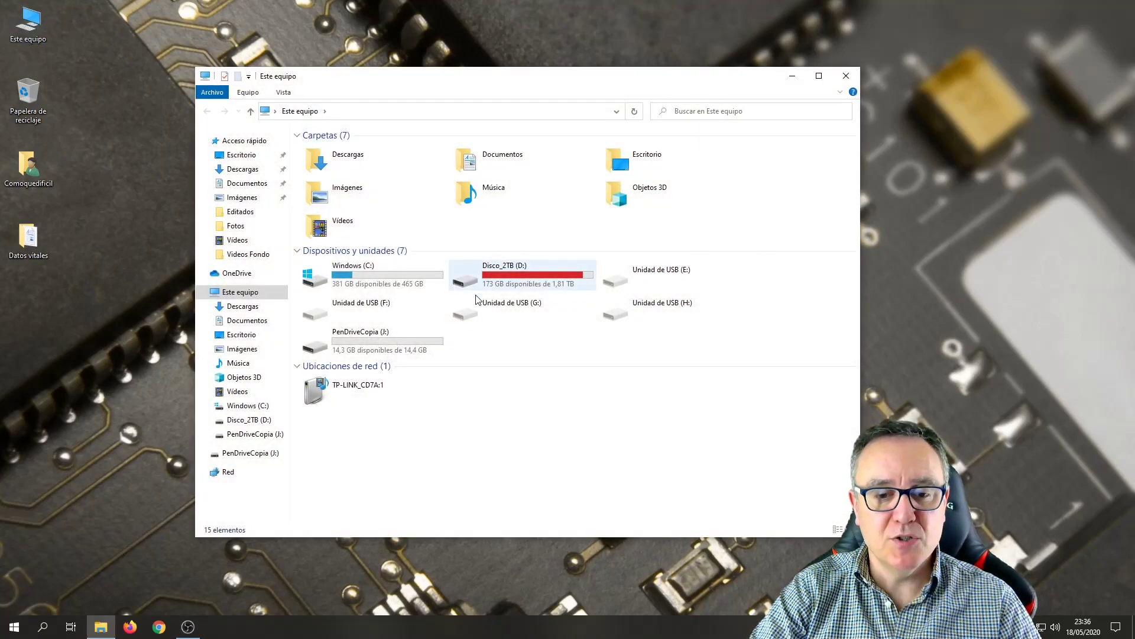
right_click(418, 346)
left_click(452, 260)
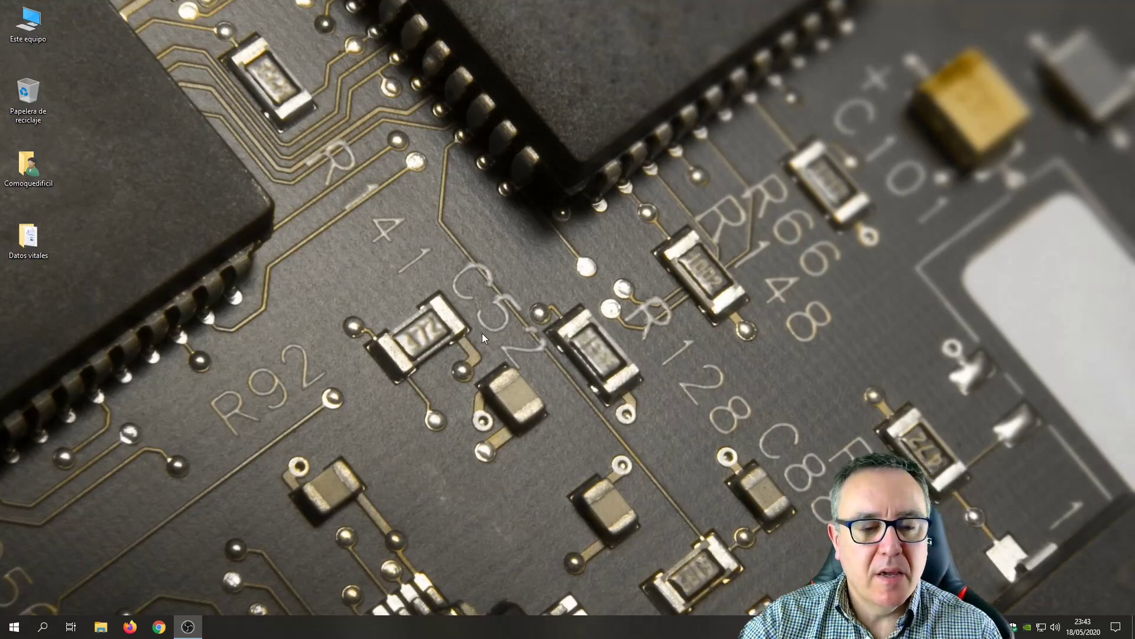
Create a rich text document named Importante 2 in the desktop folder Datos vitales.
double_click(28, 238)
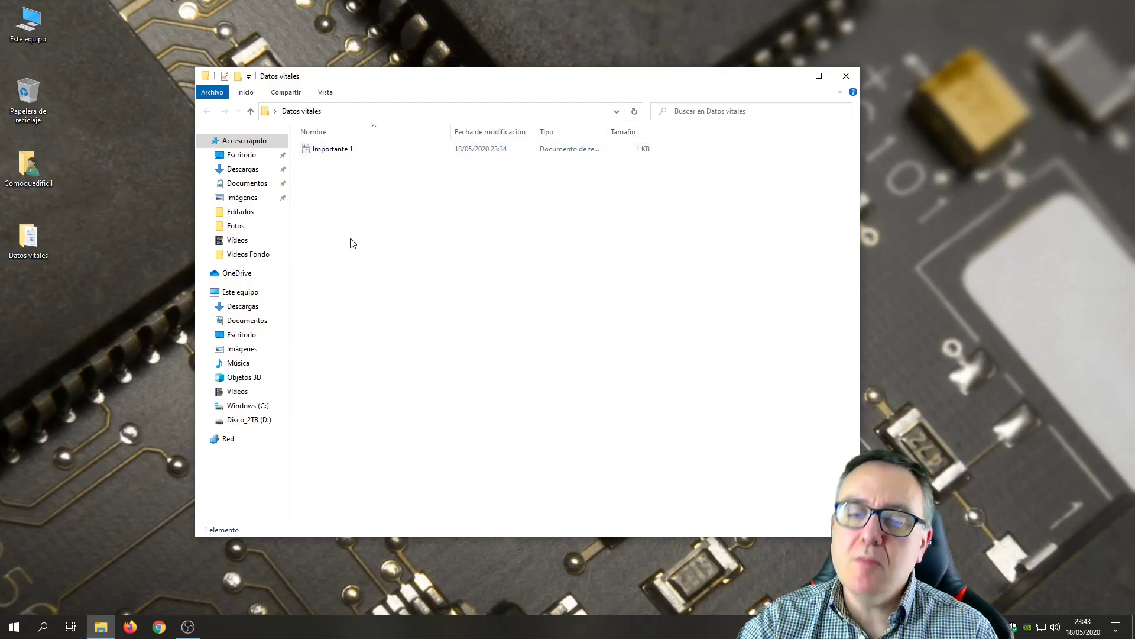
right_click(409, 233)
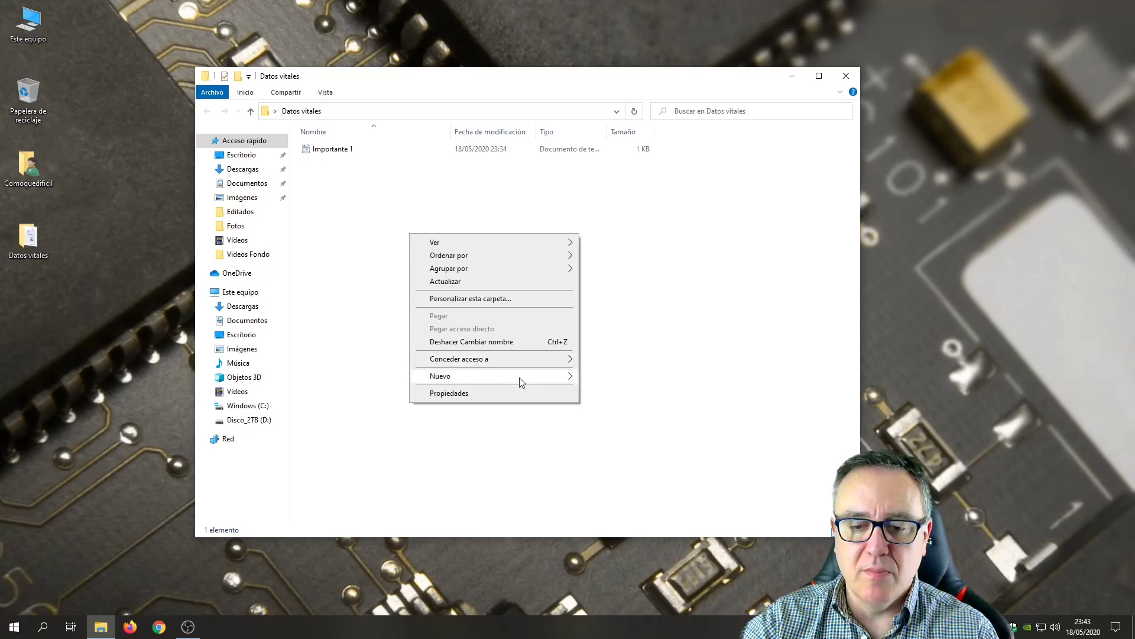
mouse_move(519, 378)
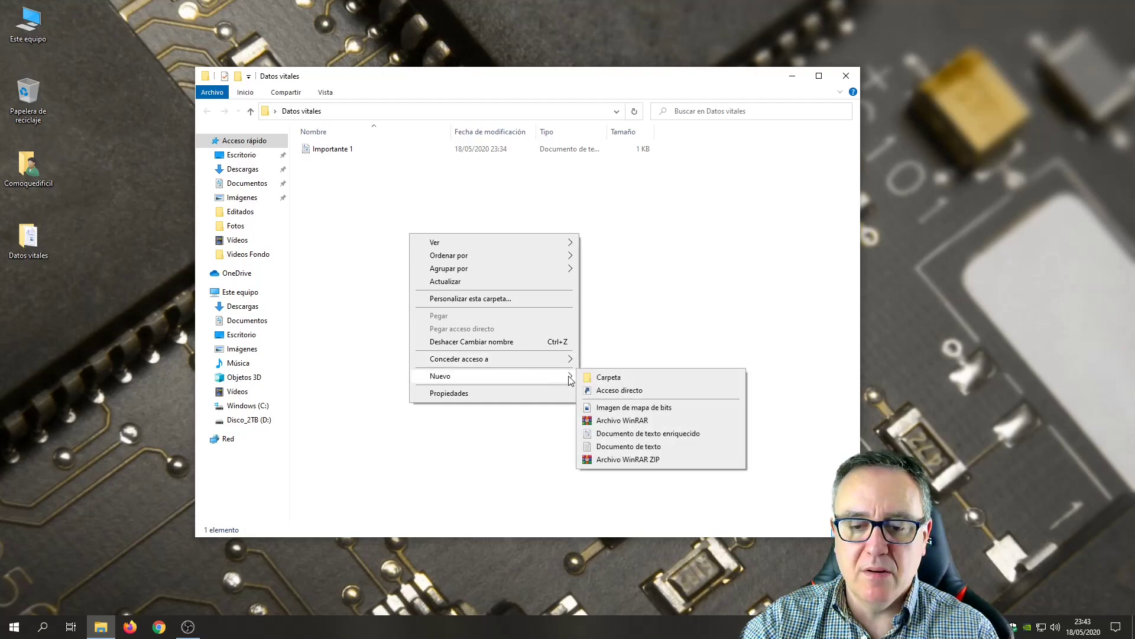
left_click(675, 435)
type("Imp")
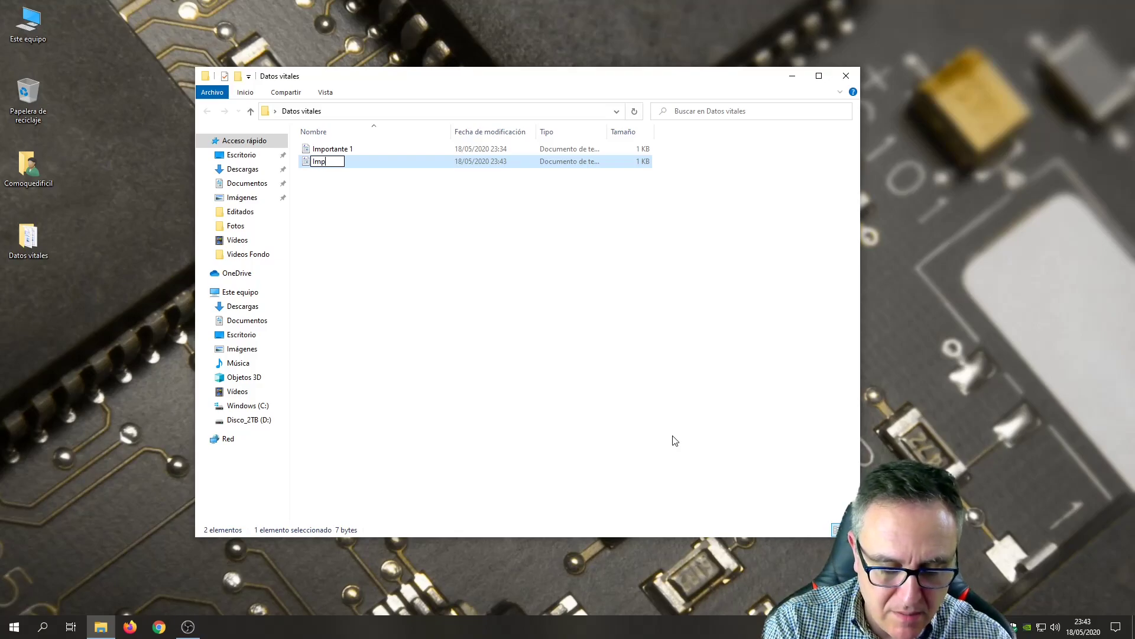
type("ortan")
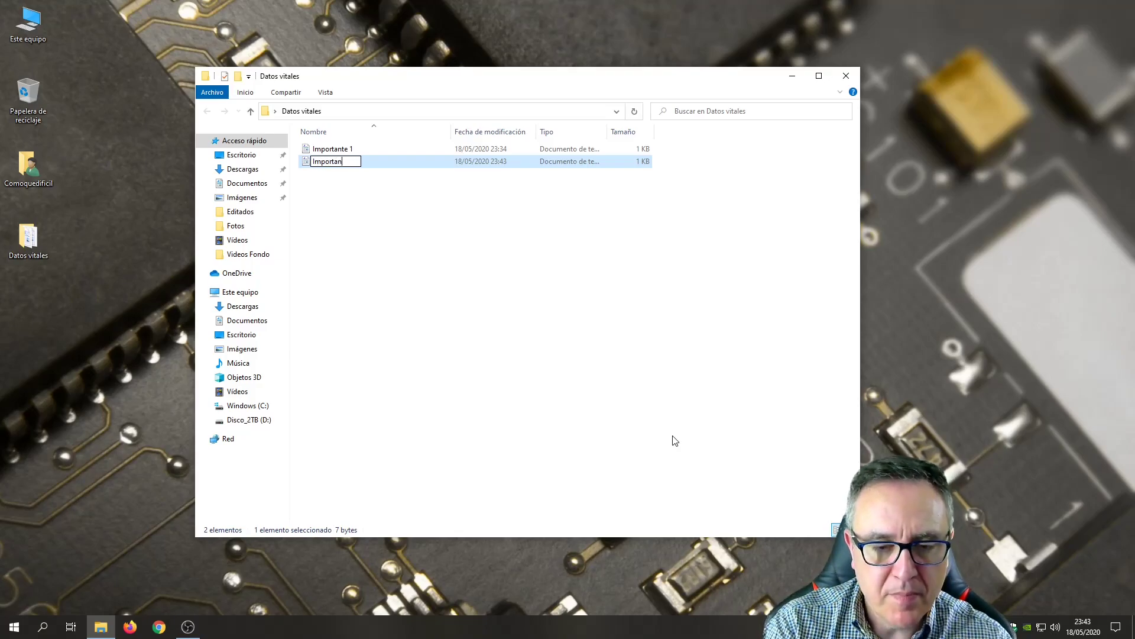
type("te 2")
key("Return")
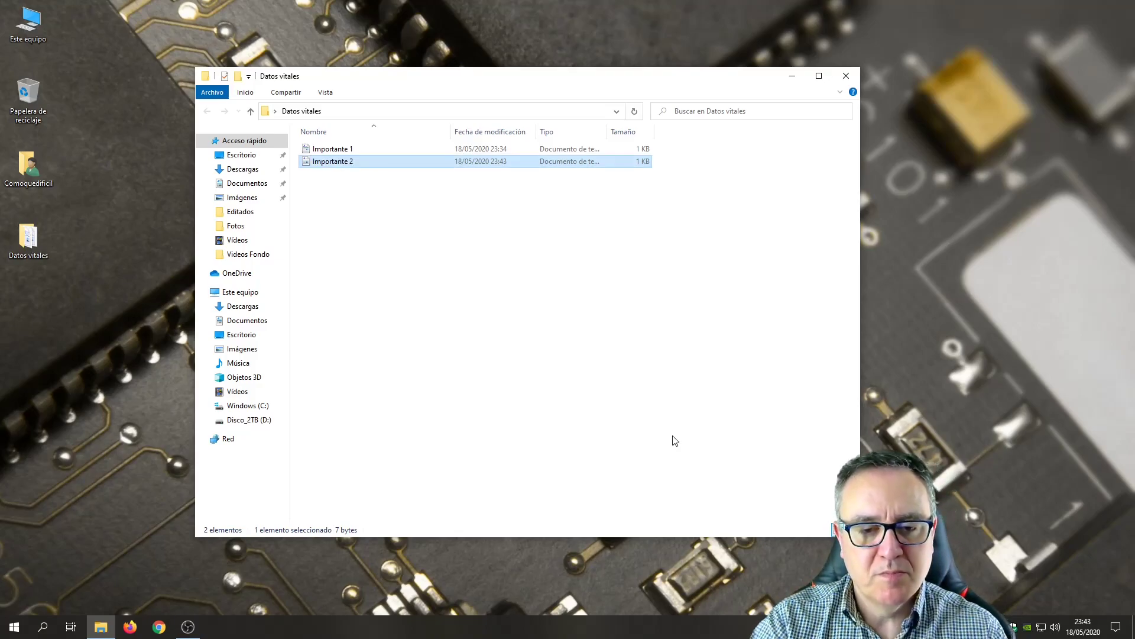
Write "Estos también lo son (importantes)" in the Importante 2 document, then save and close it.
double_click(353, 161)
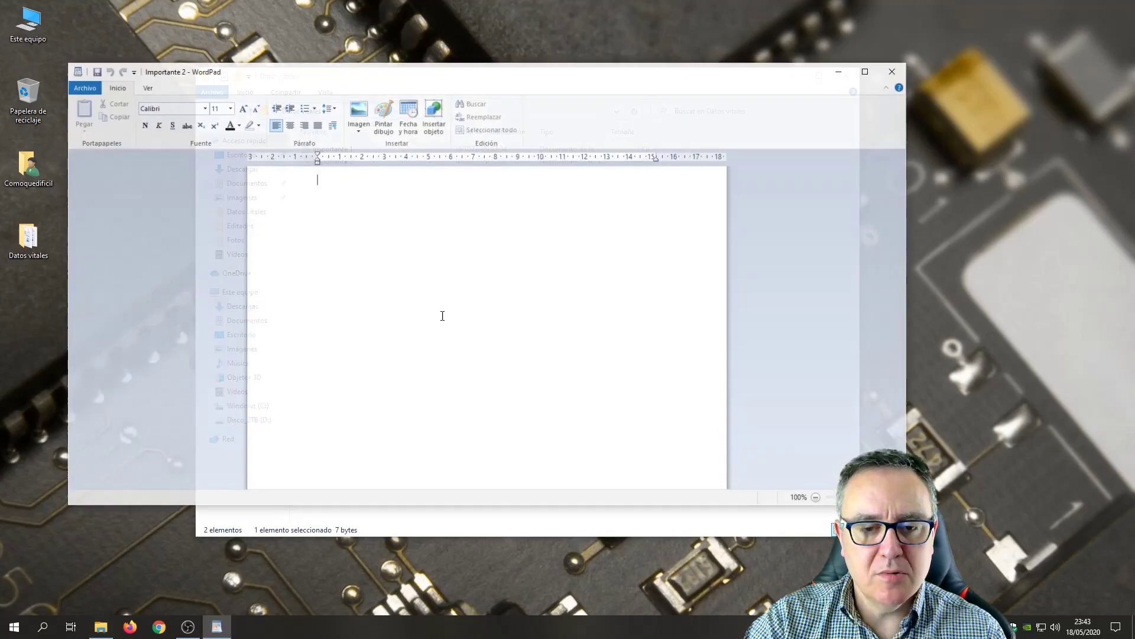
type("Estos también")
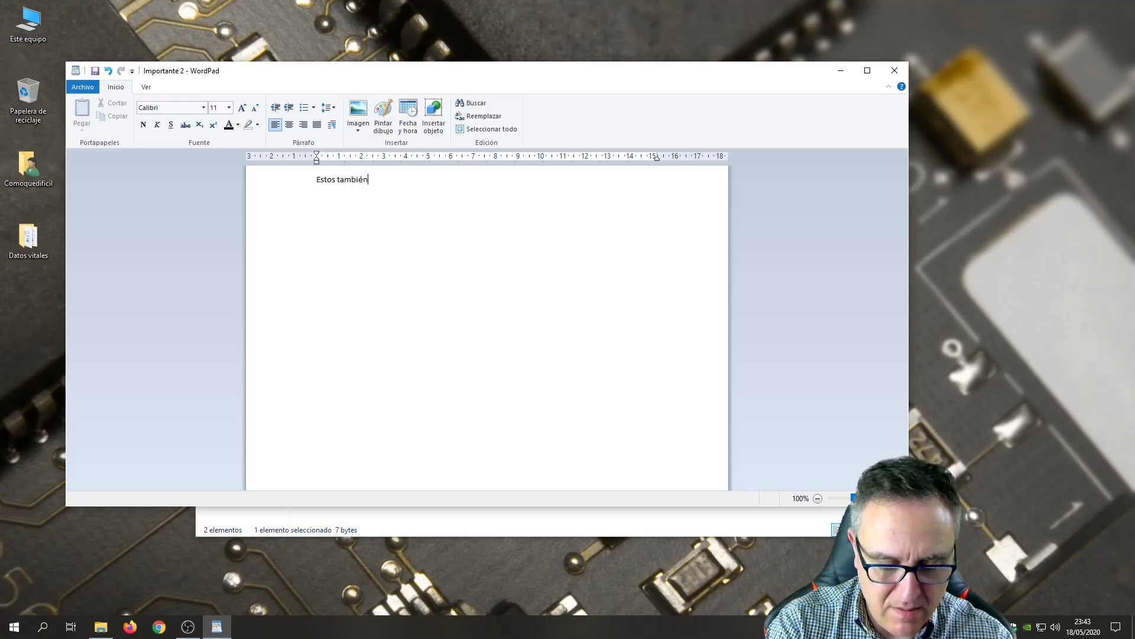
type(" lo son")
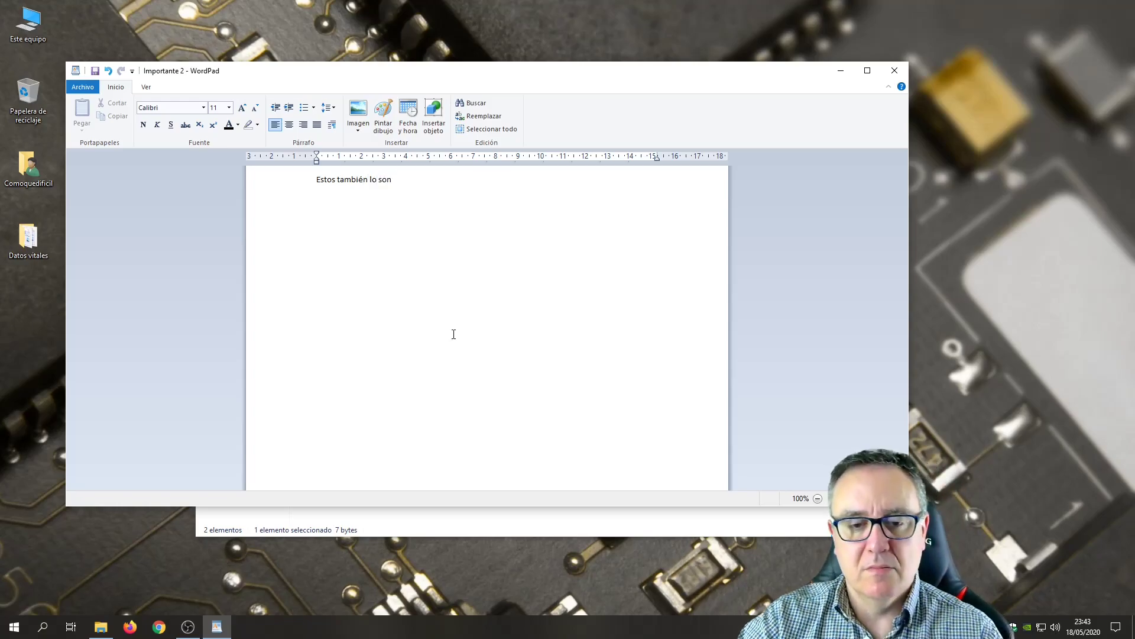
type(" )")
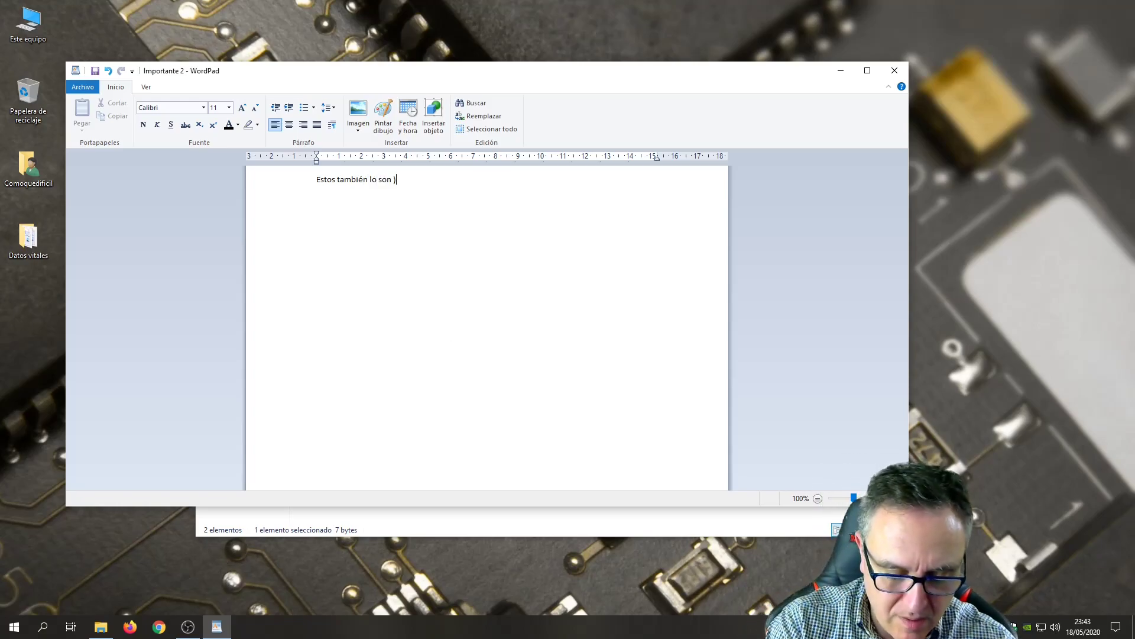
type("importantes=")
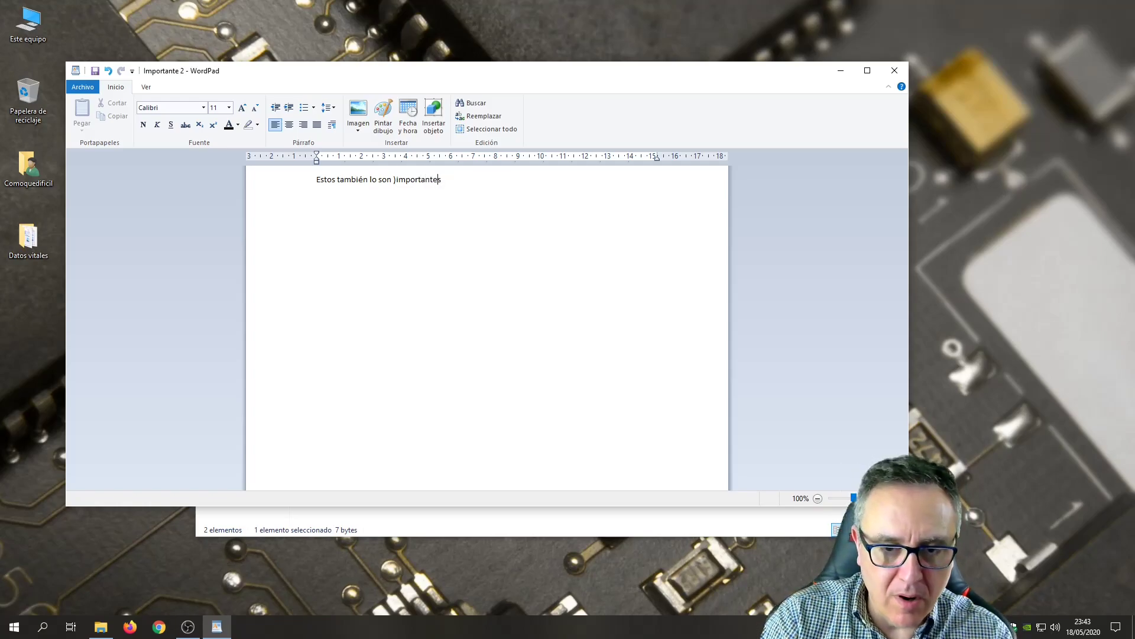
key("BackSpace")
type("(")
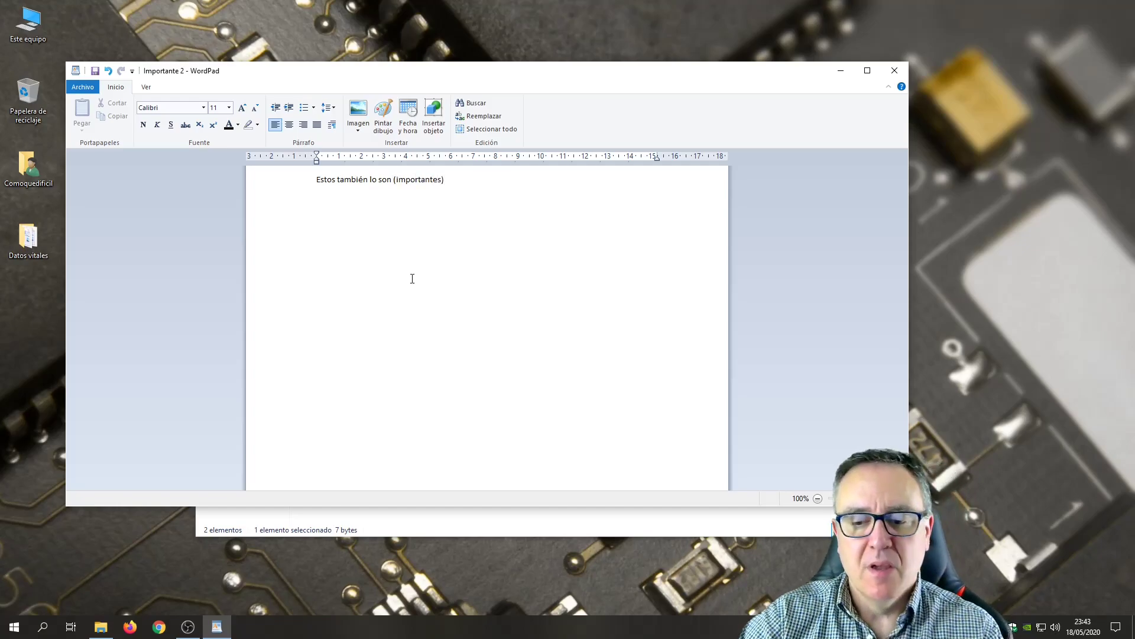
left_click(895, 70)
left_click(432, 306)
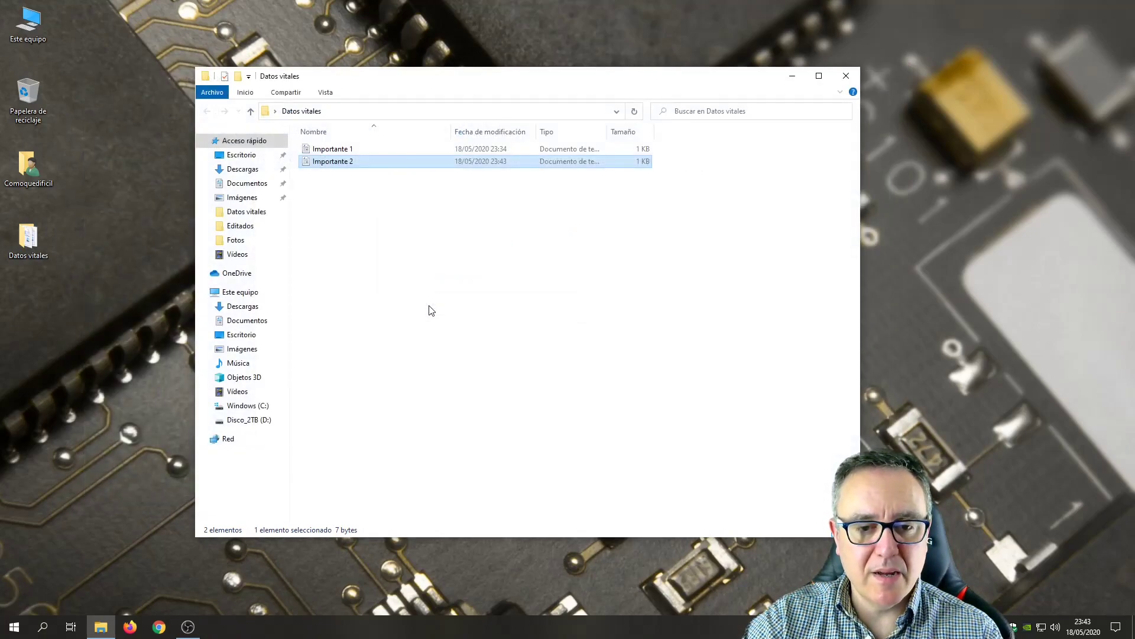
Reopen the desktop folder Datos vitales to check its documents, and close it.
left_click(846, 76)
double_click(32, 257)
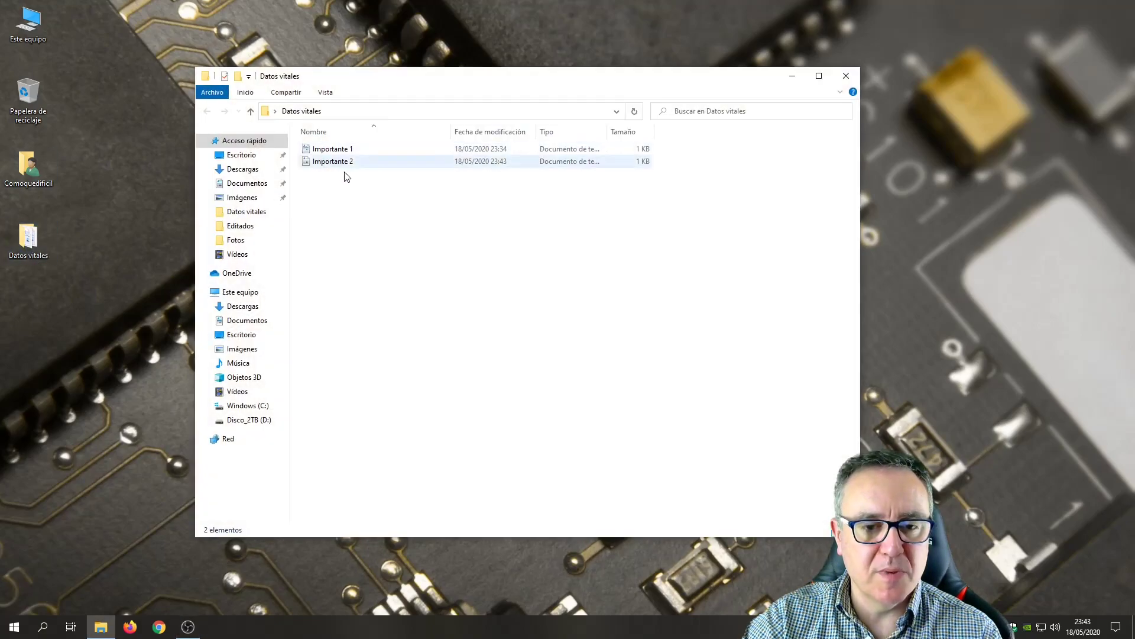
left_click(847, 76)
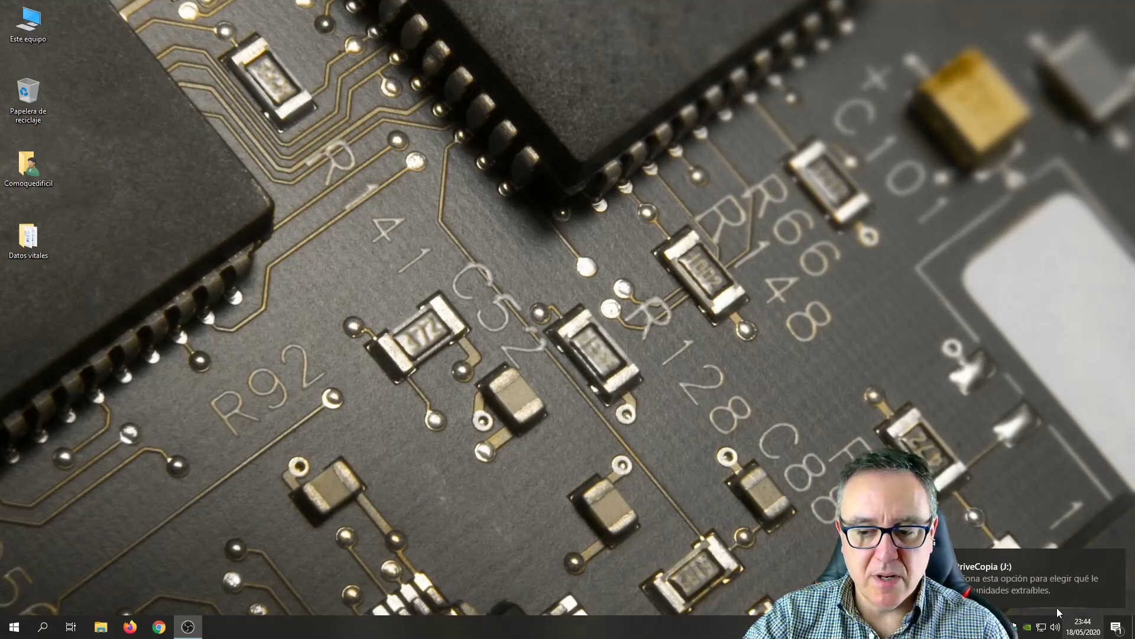
Open the Datos vitales folder on the reconnected PenDriveCopia (J:) drive and move its window clear of the desktop icons.
left_click(1117, 558)
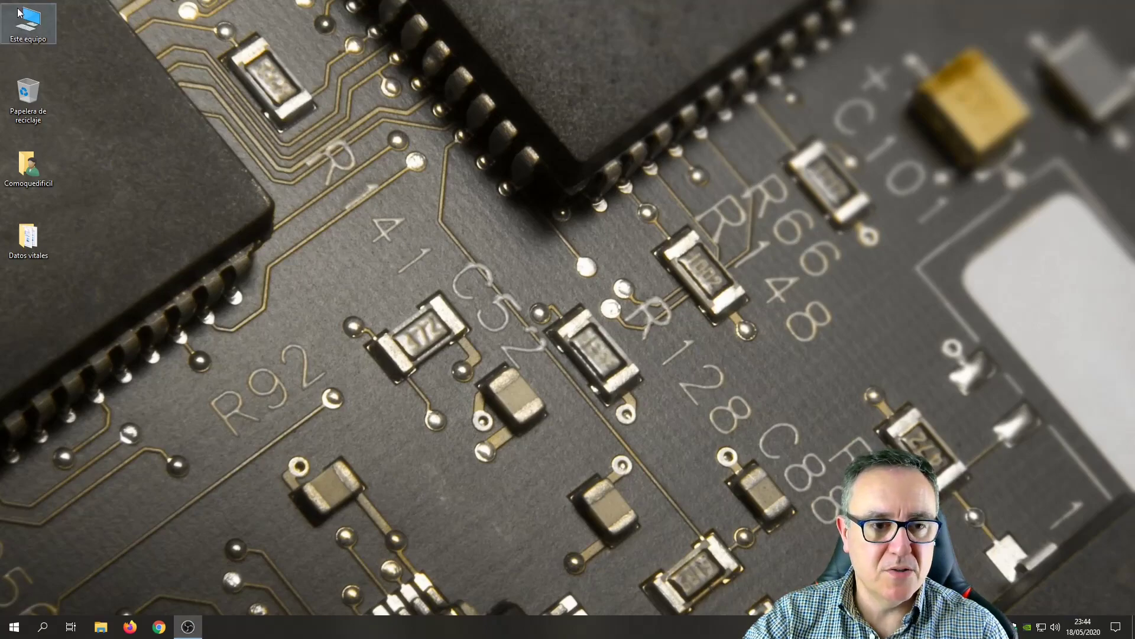
double_click(44, 31)
double_click(421, 342)
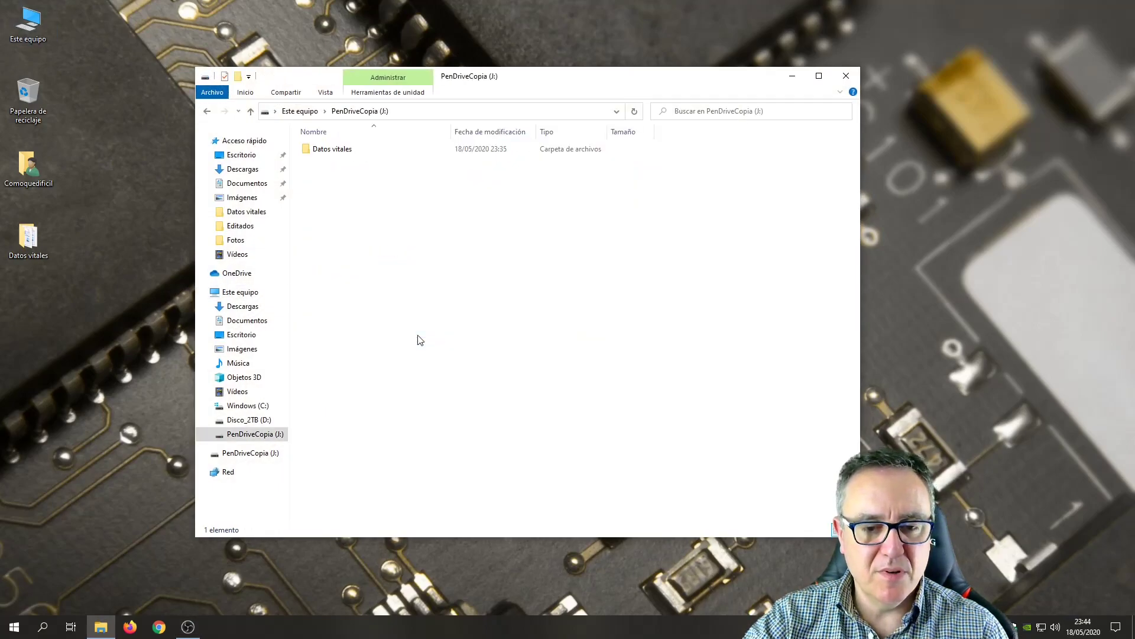
double_click(337, 149)
left_click_drag(530, 82, 762, 110)
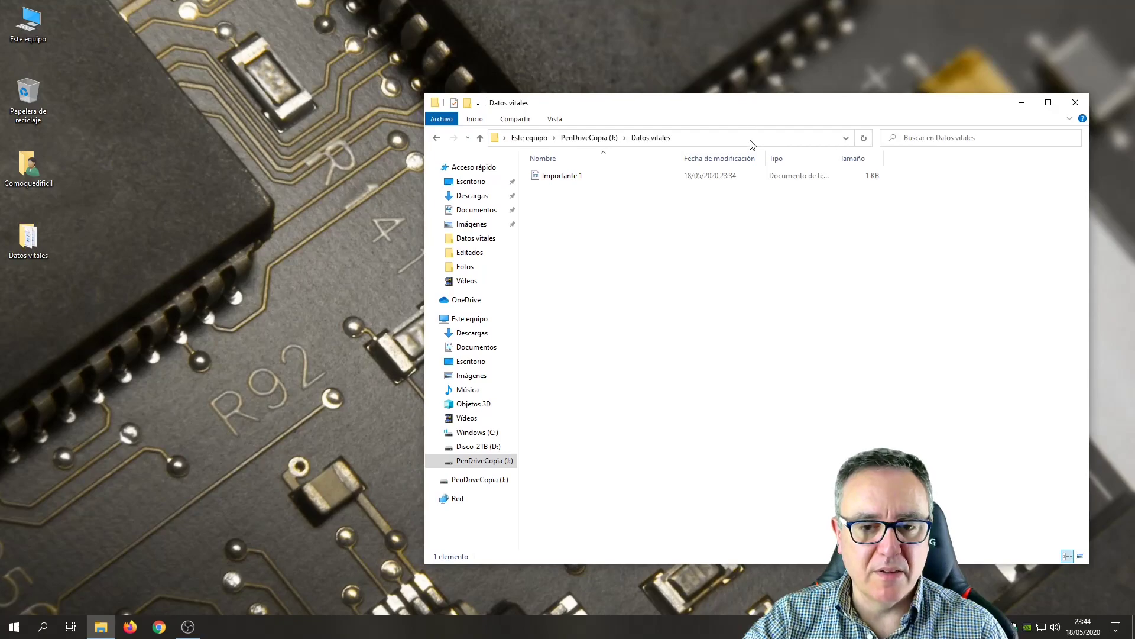
Send the updated desktop folder Datos vitales to PenDriveCopia (J:) again.
right_click(34, 245)
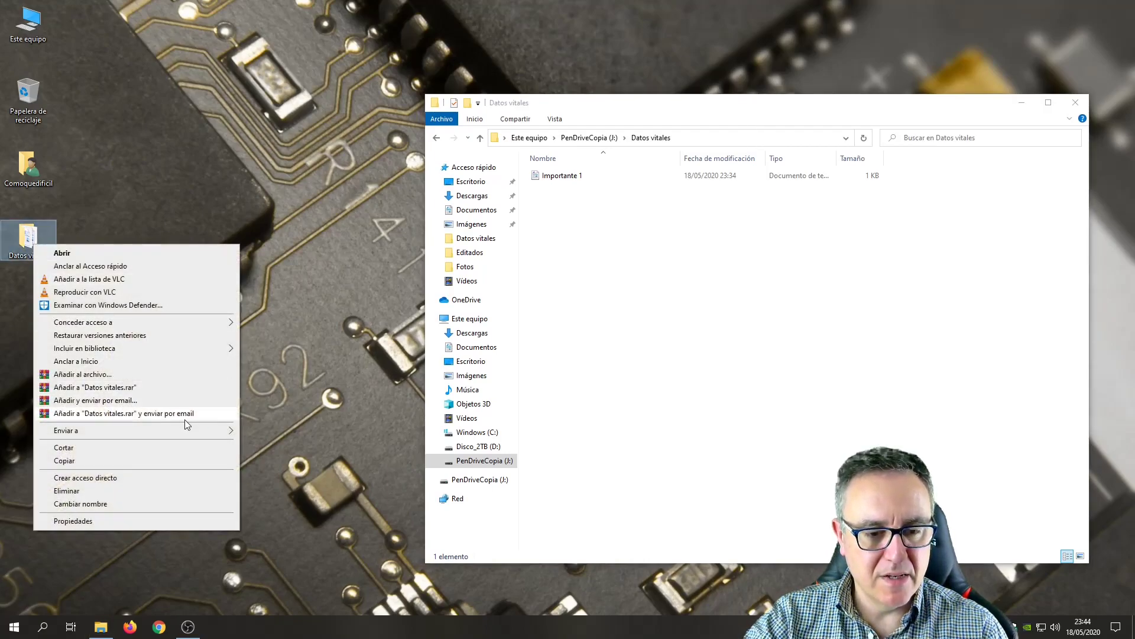
mouse_move(190, 431)
left_click(318, 513)
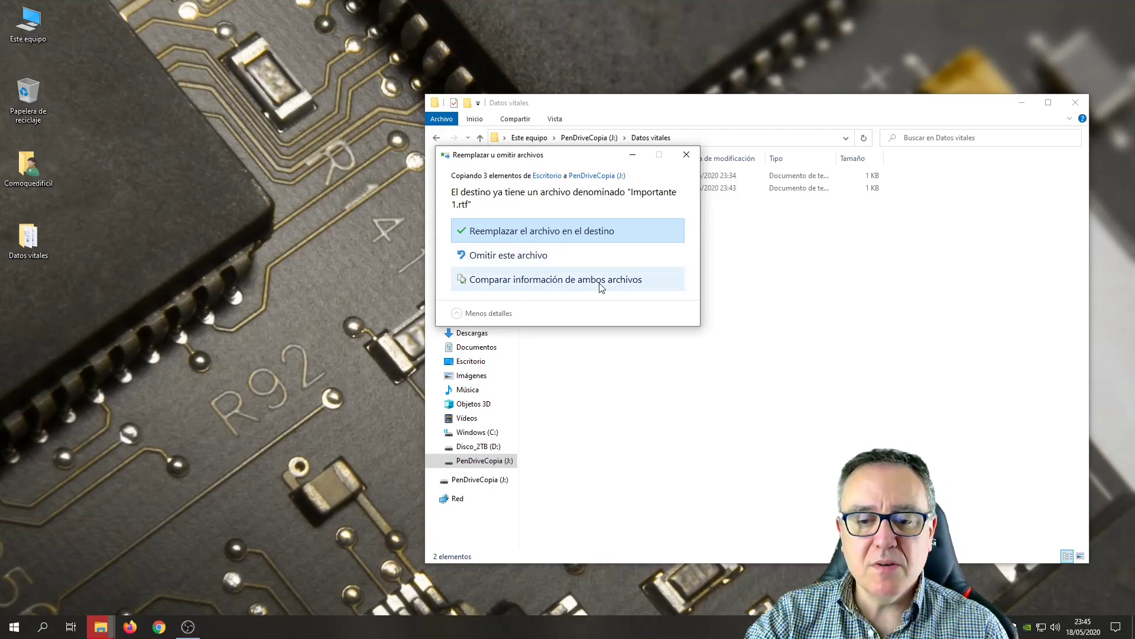
Compare both versions of Importante 1.rtf in the copy conflict and keep the Escritorio and PenDriveCopia (J:) files.
left_click(559, 289)
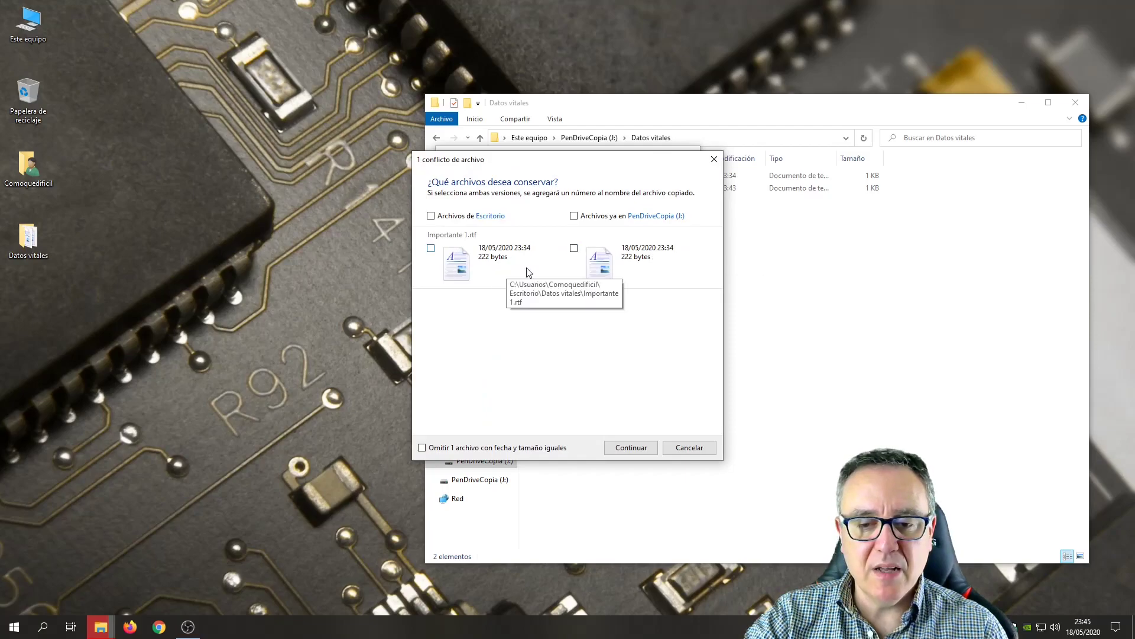
left_click(433, 220)
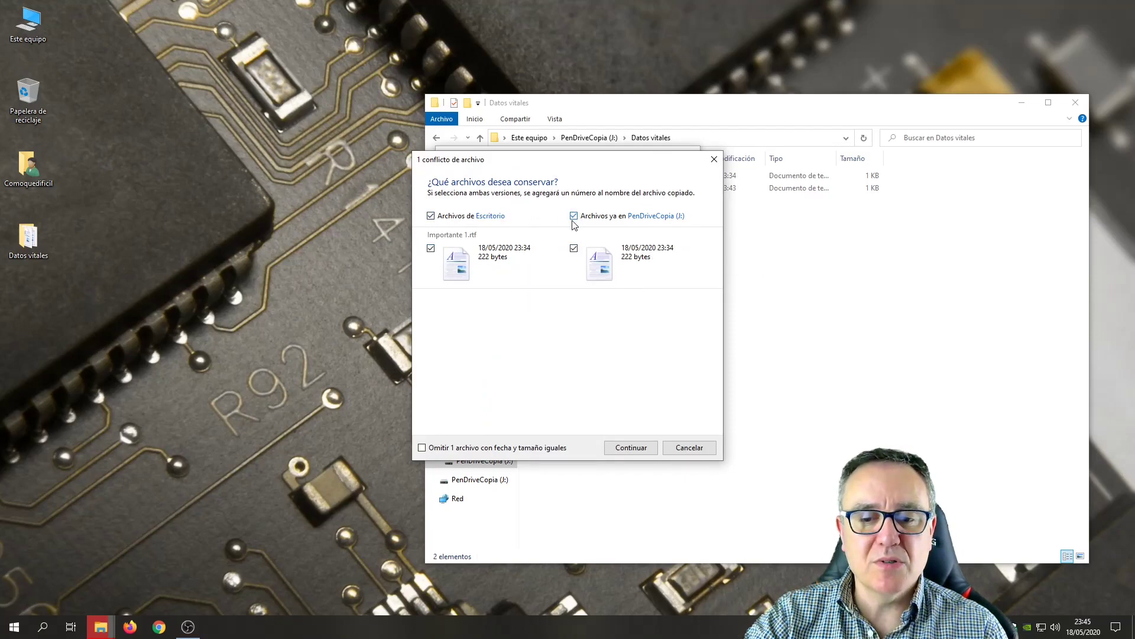
left_click(574, 216)
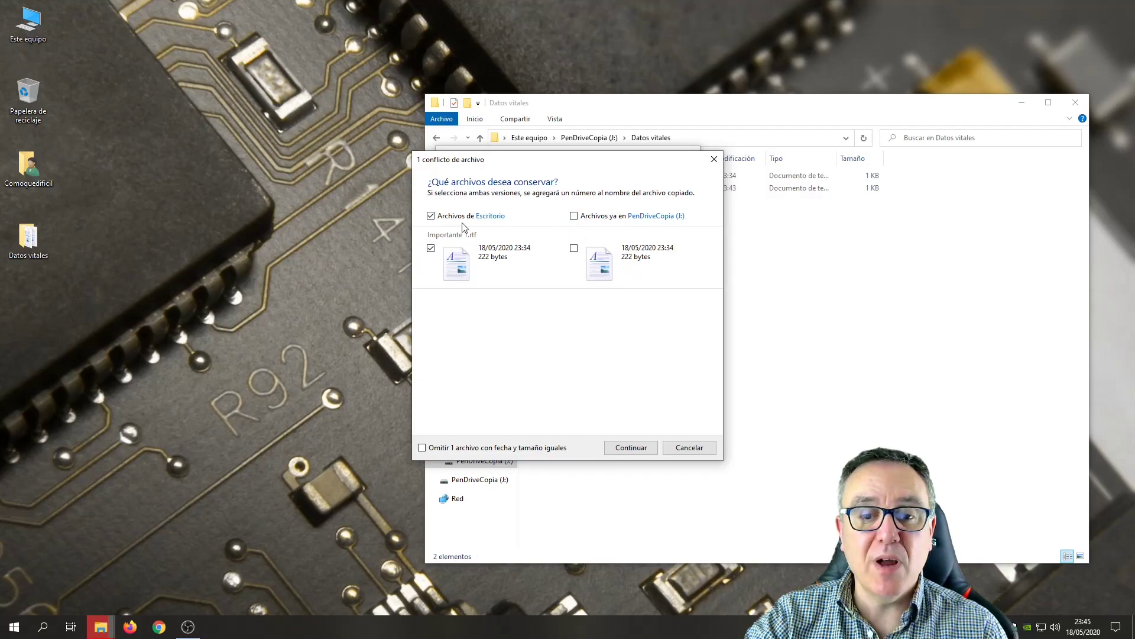
left_click(574, 217)
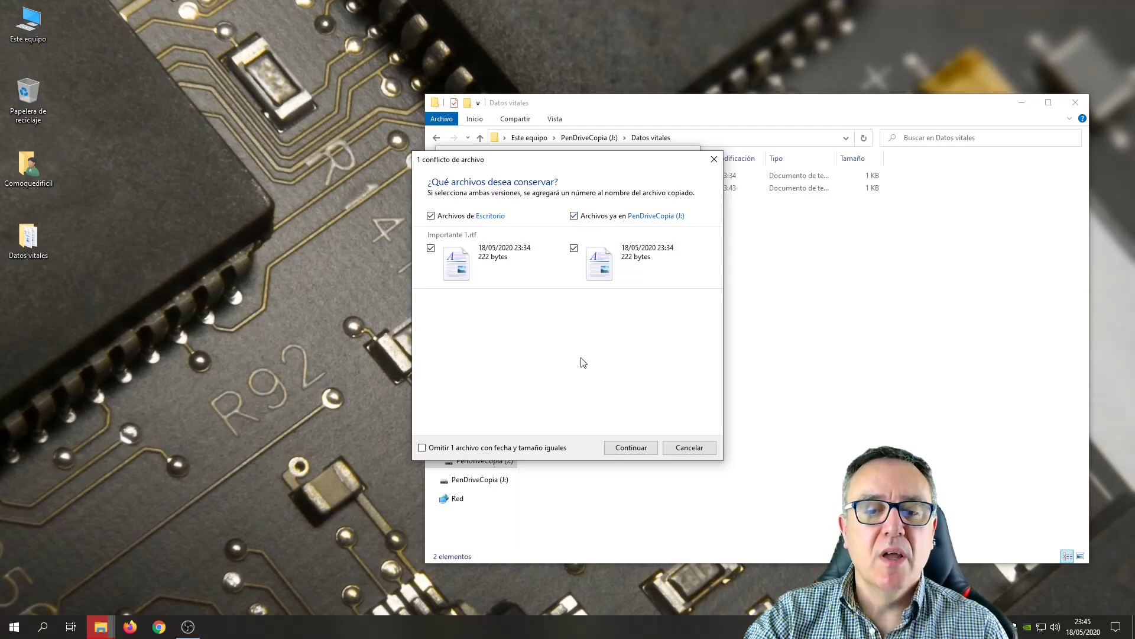
left_click_drag(689, 159, 707, 244)
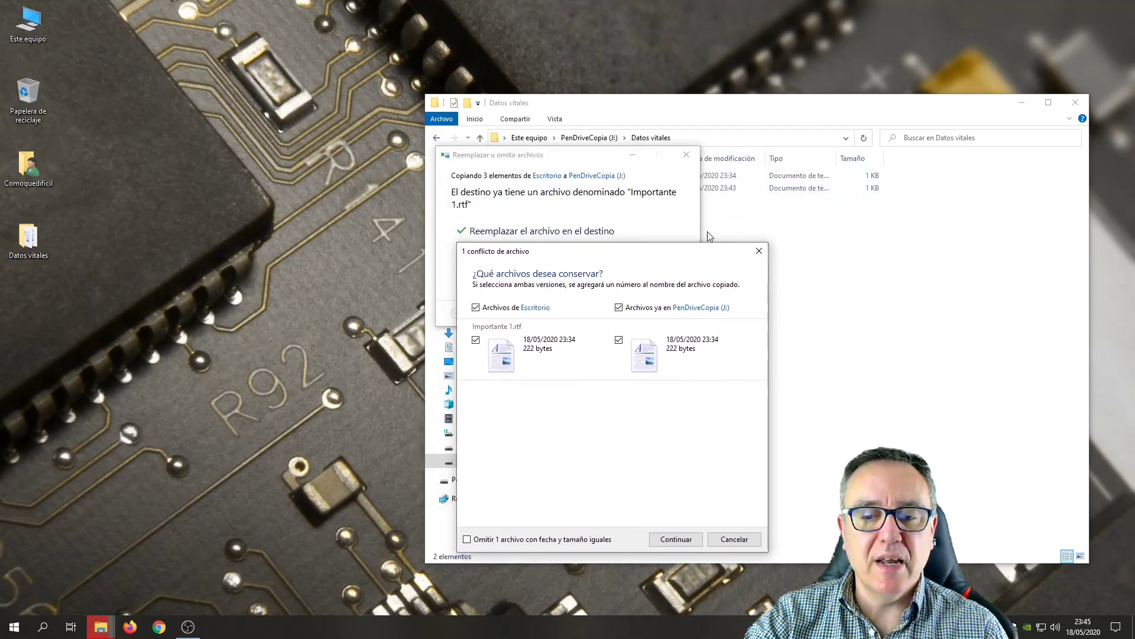
left_click(577, 155)
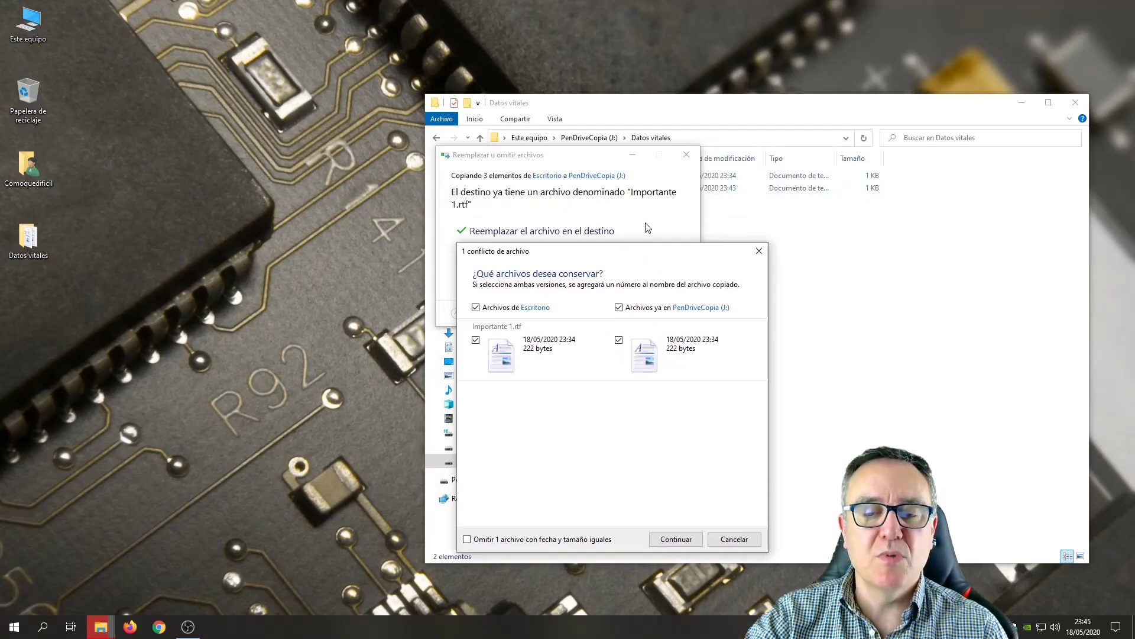
left_click(676, 539)
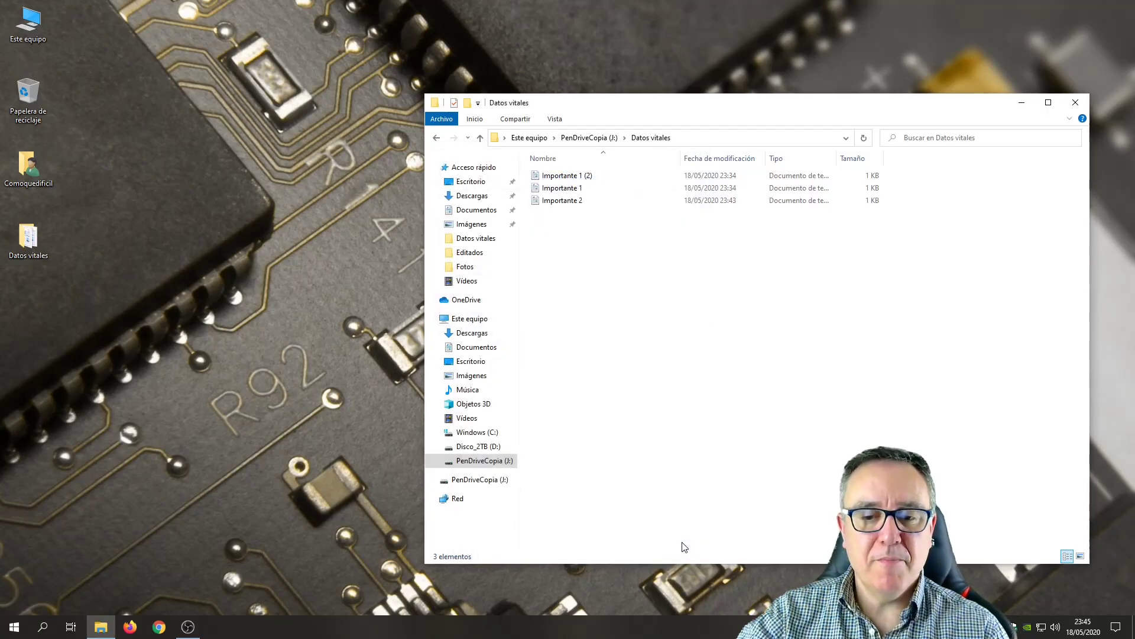
Check the Importante 1 copies, close the folder window, and reopen Datos vitales on PenDriveCopia (J:).
left_click(573, 191)
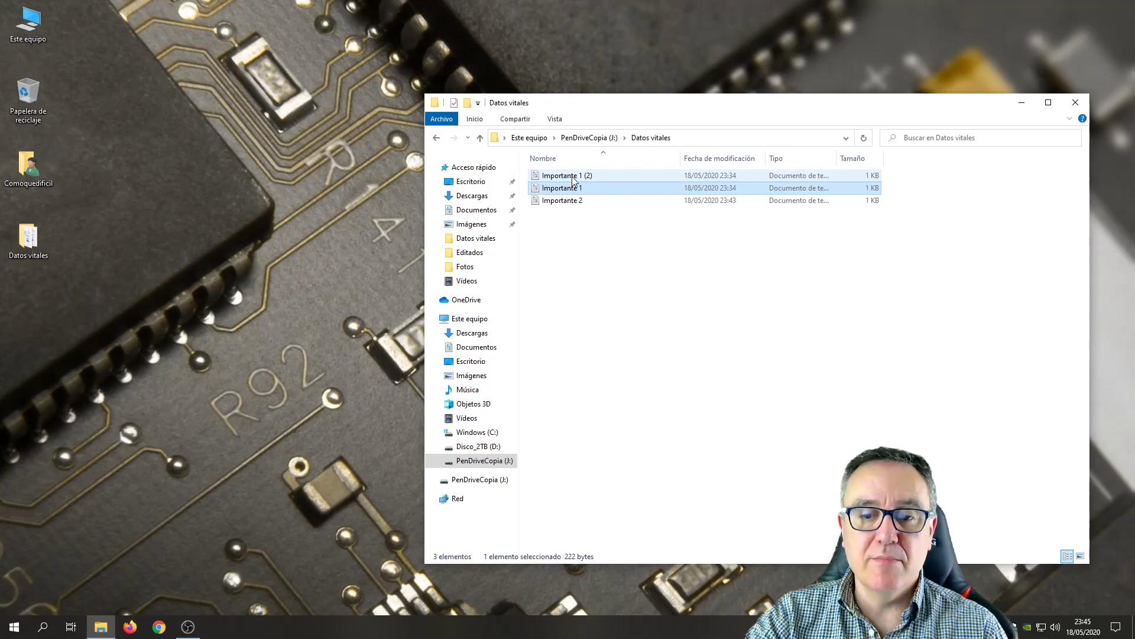
left_click(574, 178)
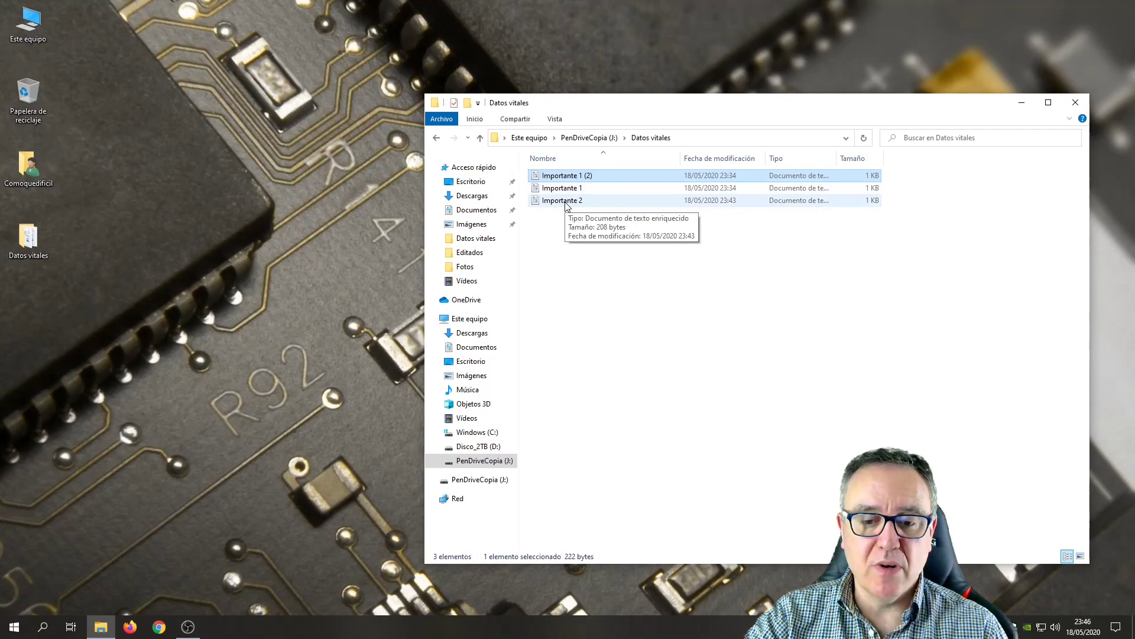
left_click(1076, 103)
double_click(30, 40)
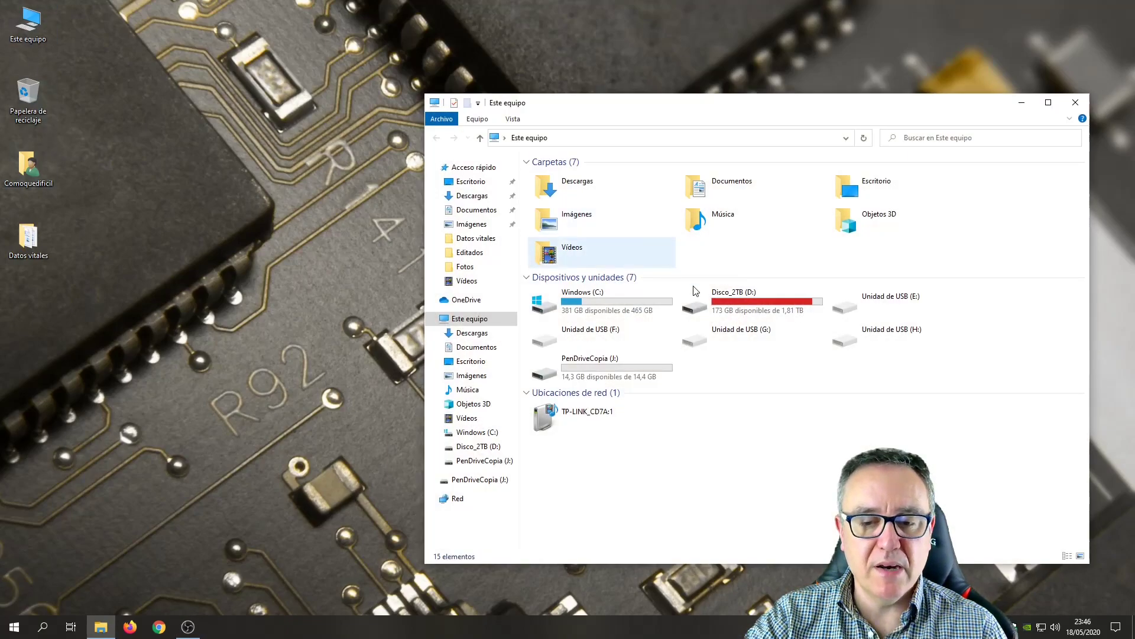
double_click(592, 381)
double_click(576, 176)
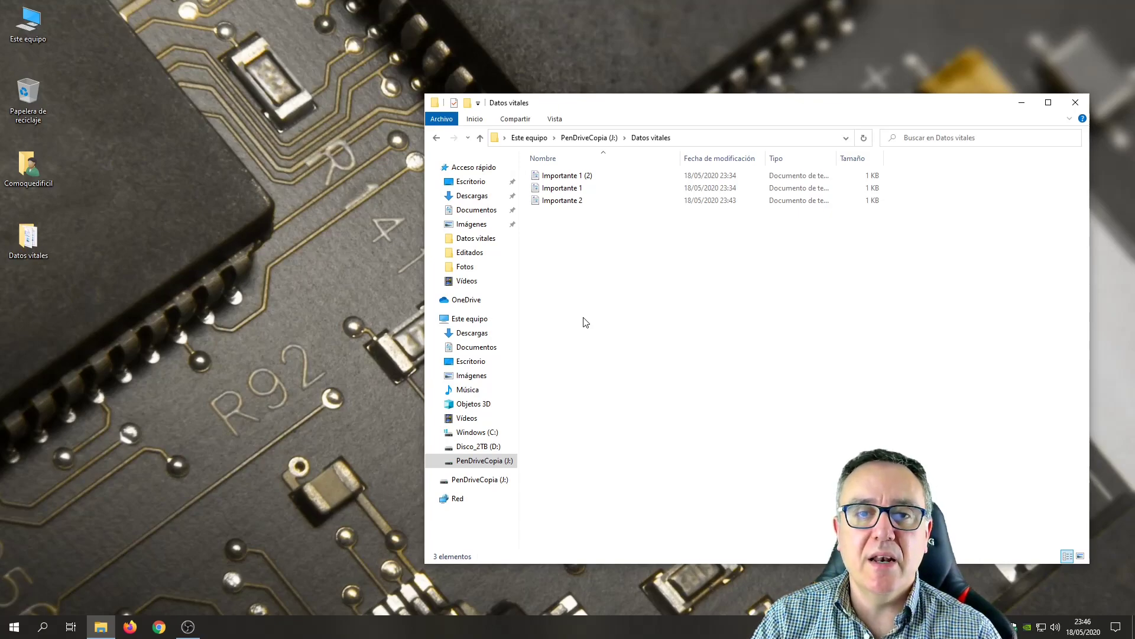
Eject the PenDriveCopia (J:) drive.
right_click(482, 465)
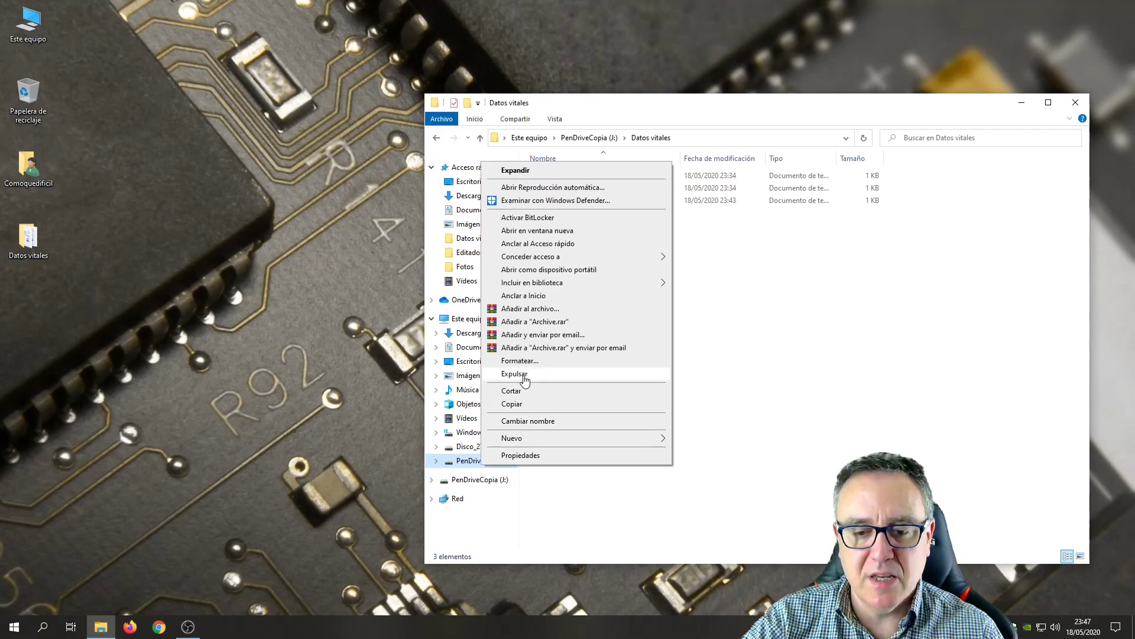
left_click(515, 373)
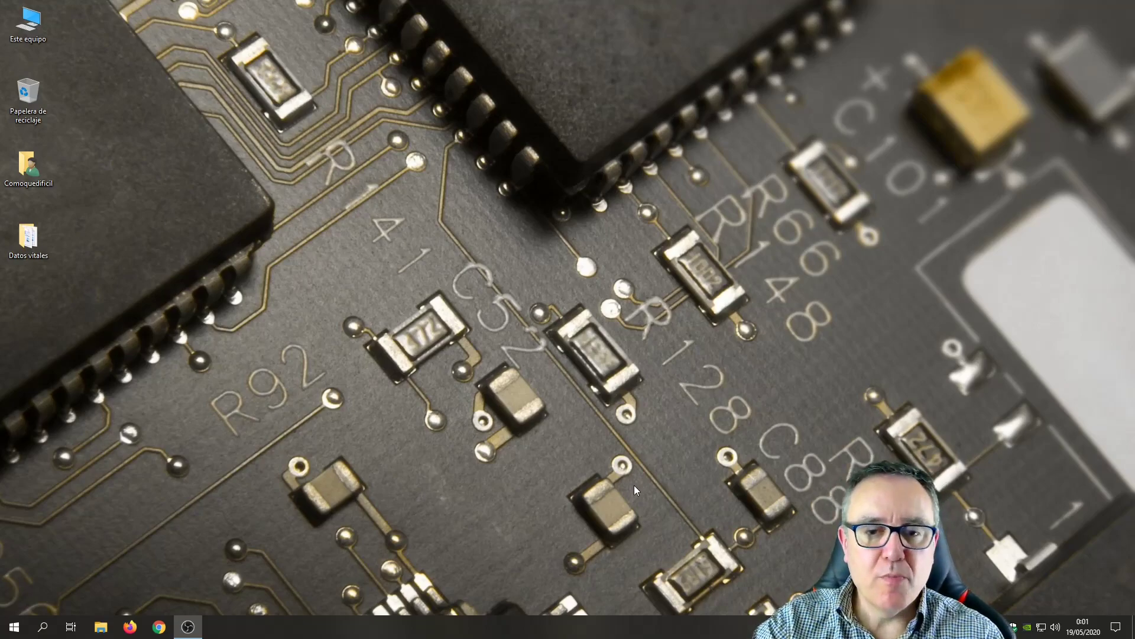
Search Windows for "copia", open the backup settings, and add PenDriveCopia (J:) as the File History drive.
left_click(42, 626)
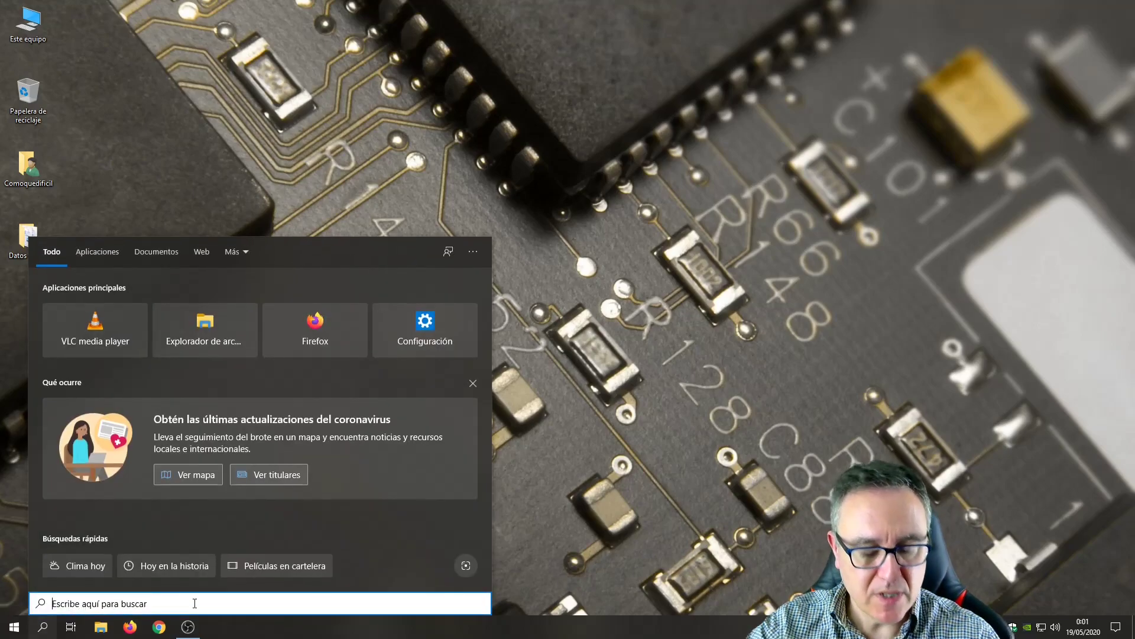
type("copia")
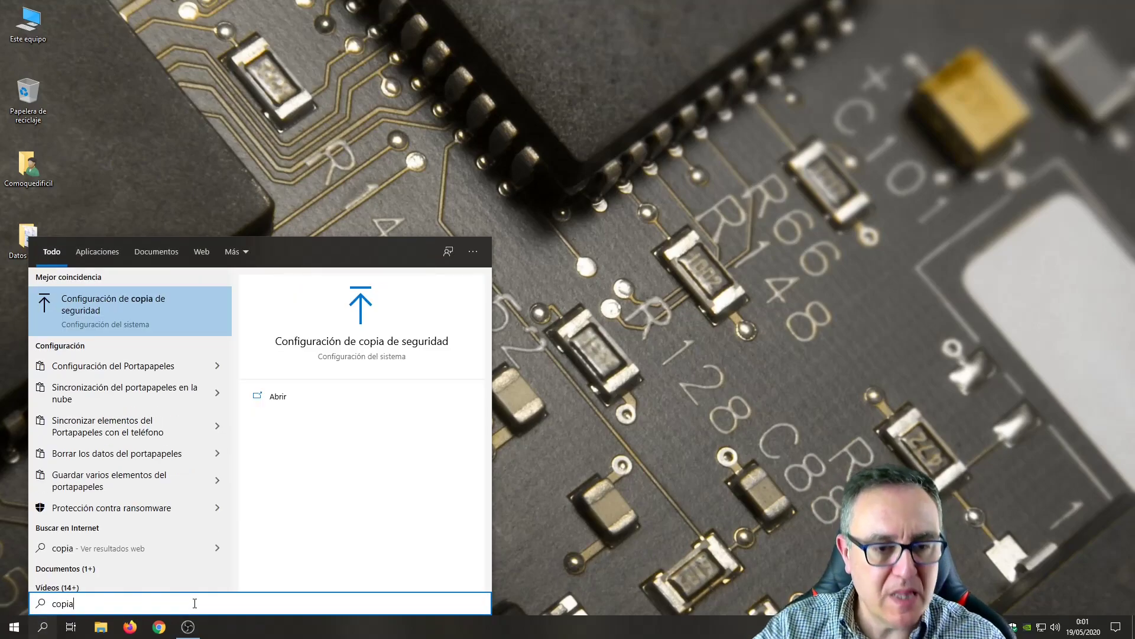
left_click(139, 315)
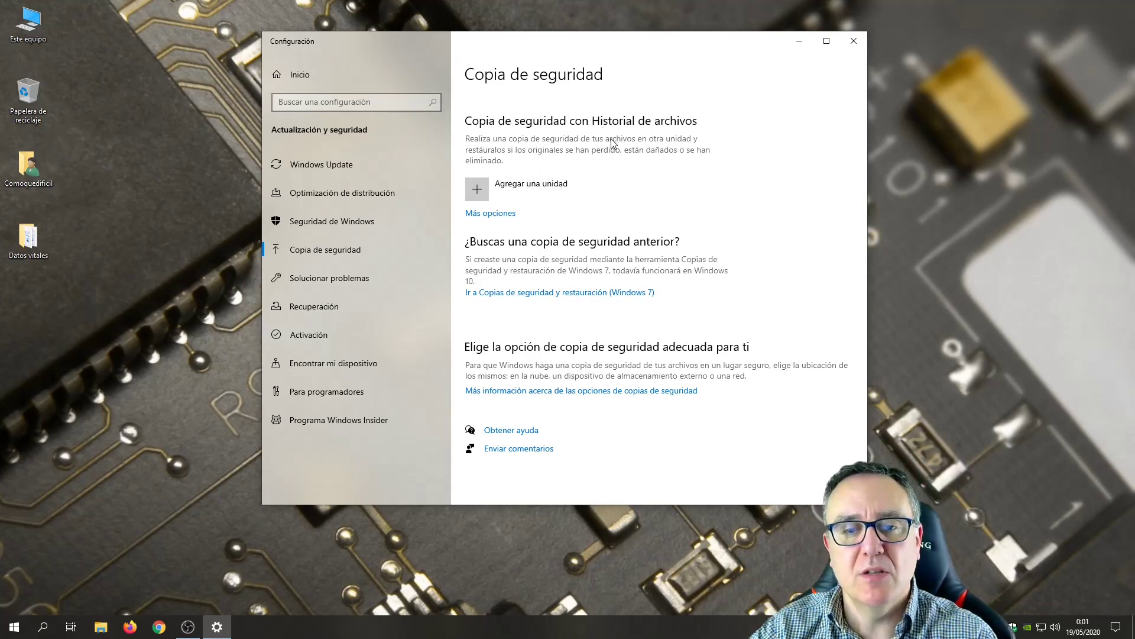
left_click(522, 188)
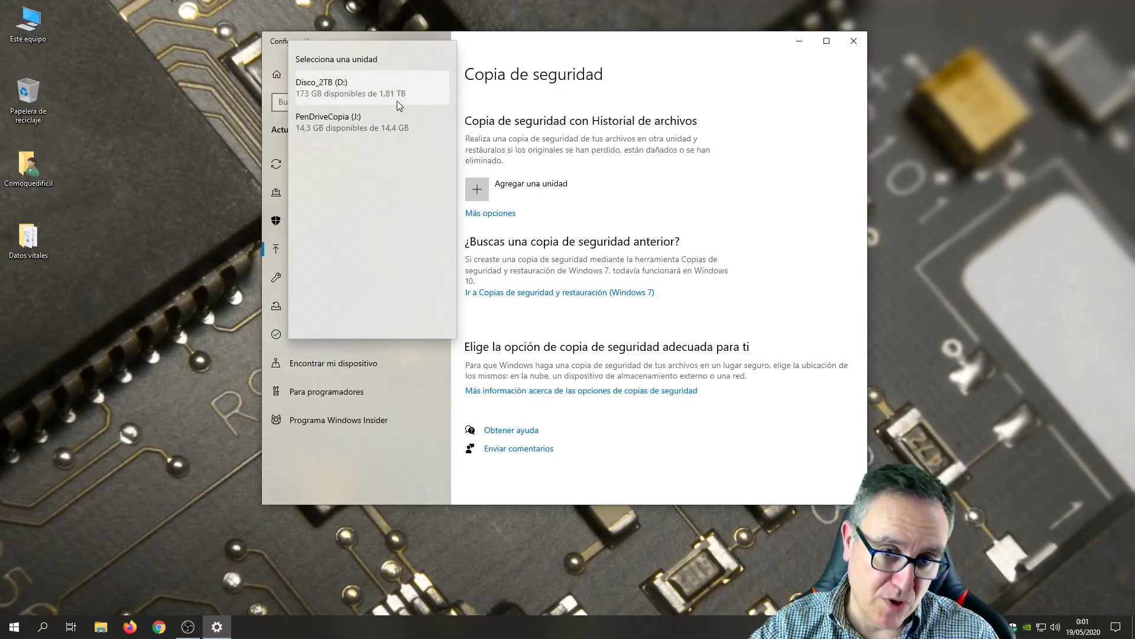
left_click(345, 125)
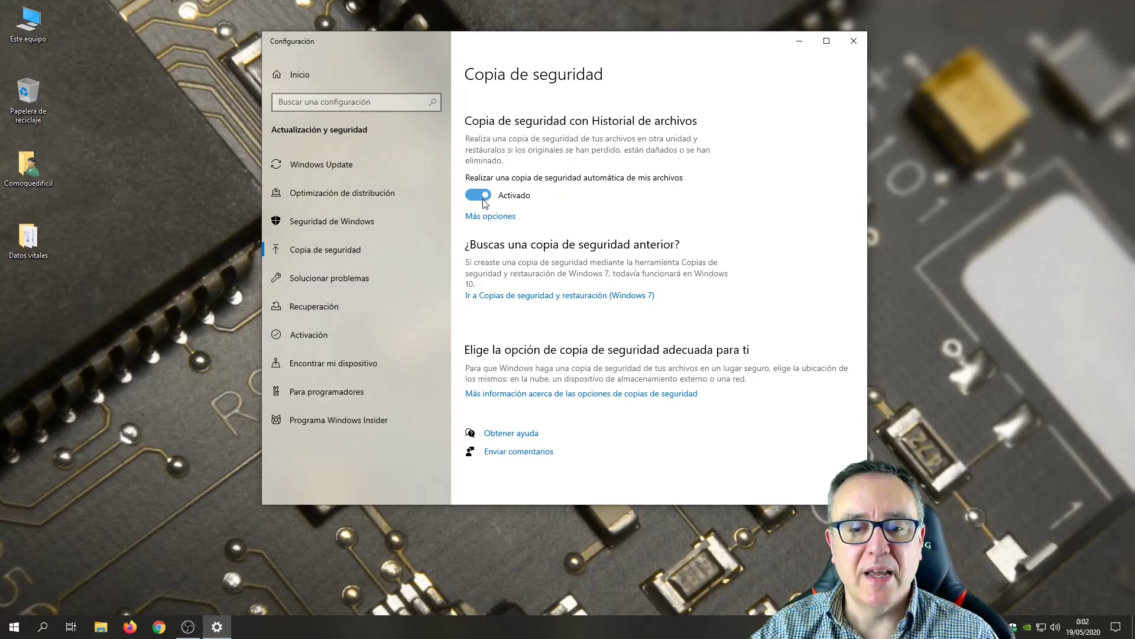
Open the additional File History options and remove the Vídeos and Descargas folders from the backup list.
left_click(490, 216)
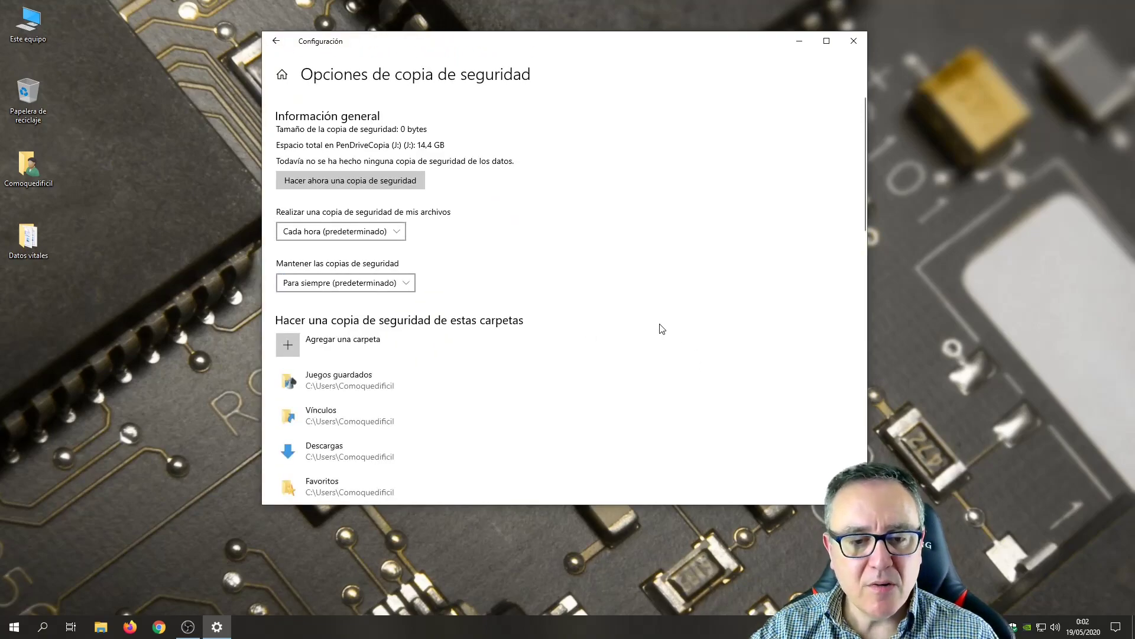
scroll(661, 329, "down", 2)
scroll(661, 329, "down", 10)
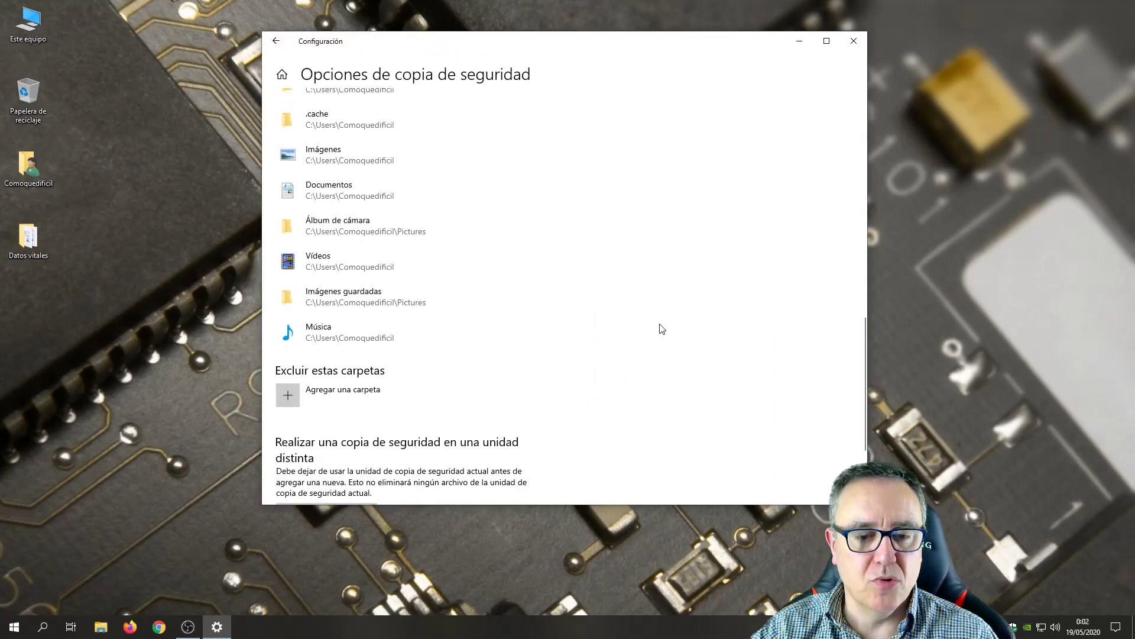
scroll(662, 329, "up", 8)
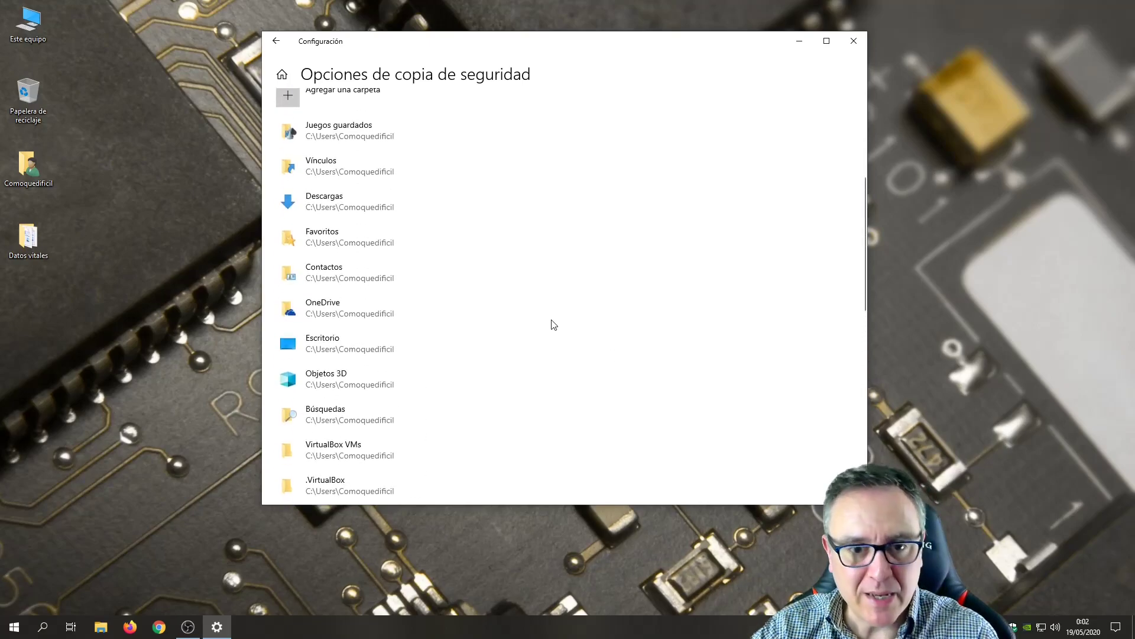
scroll(551, 322, "up", 2)
scroll(547, 328, "down", 4)
scroll(547, 329, "down", 4)
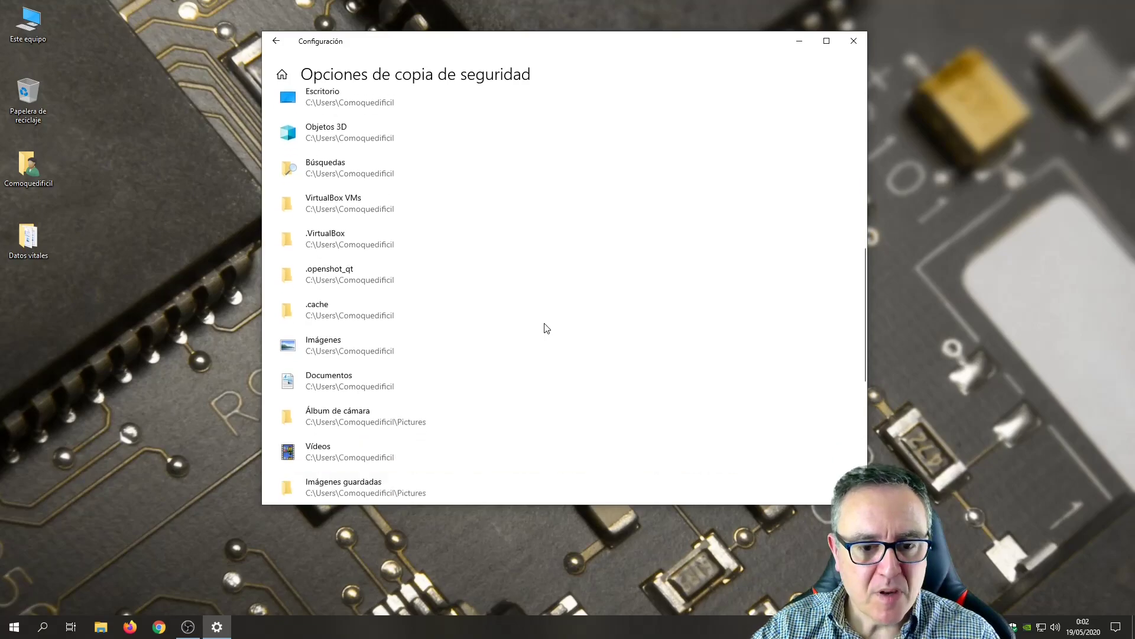
left_click(381, 331)
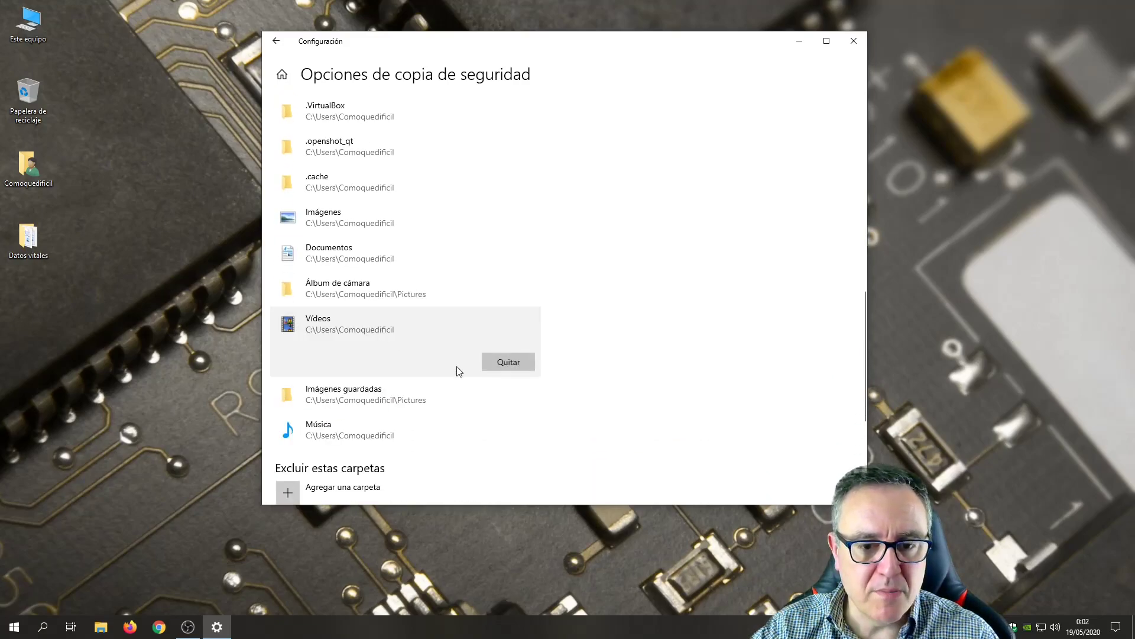
left_click(507, 361)
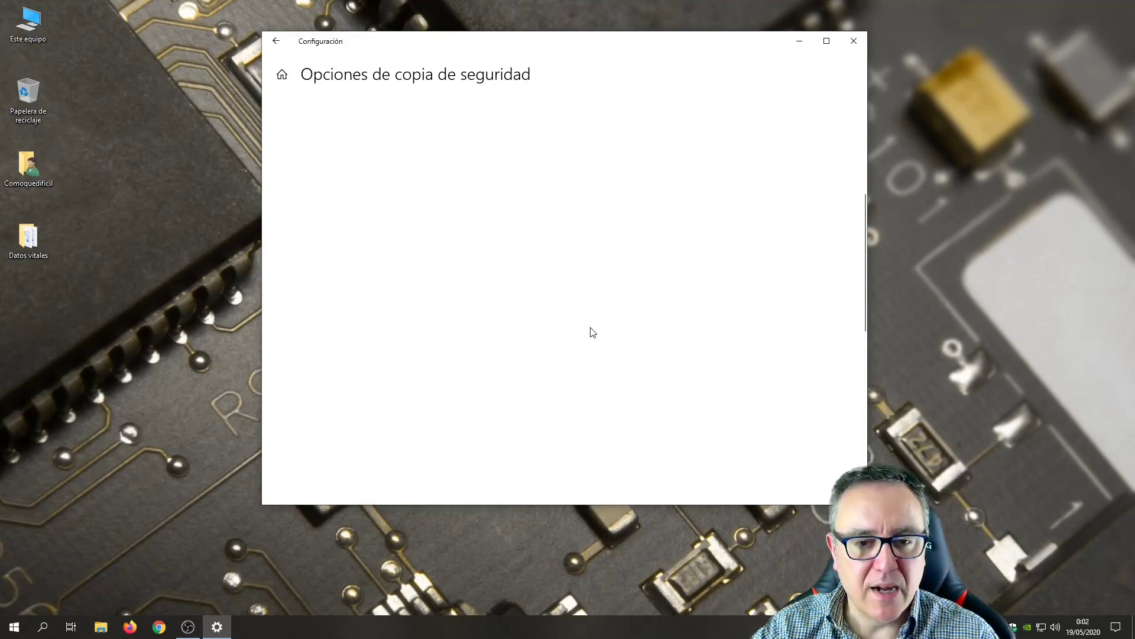
scroll(590, 355, "up", 3)
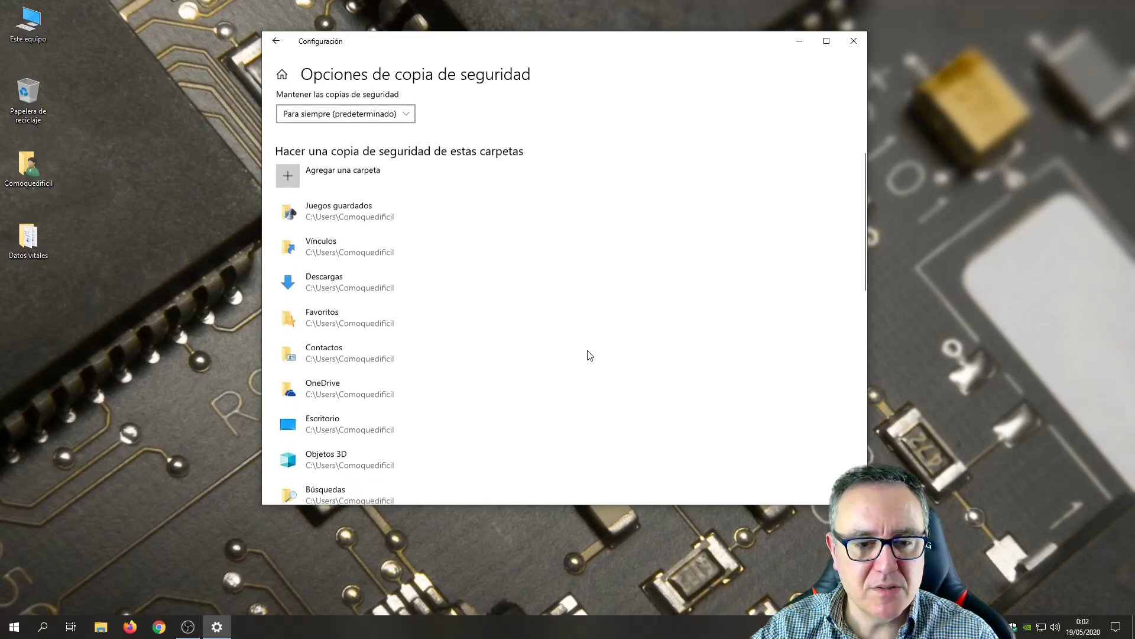
left_click(343, 280)
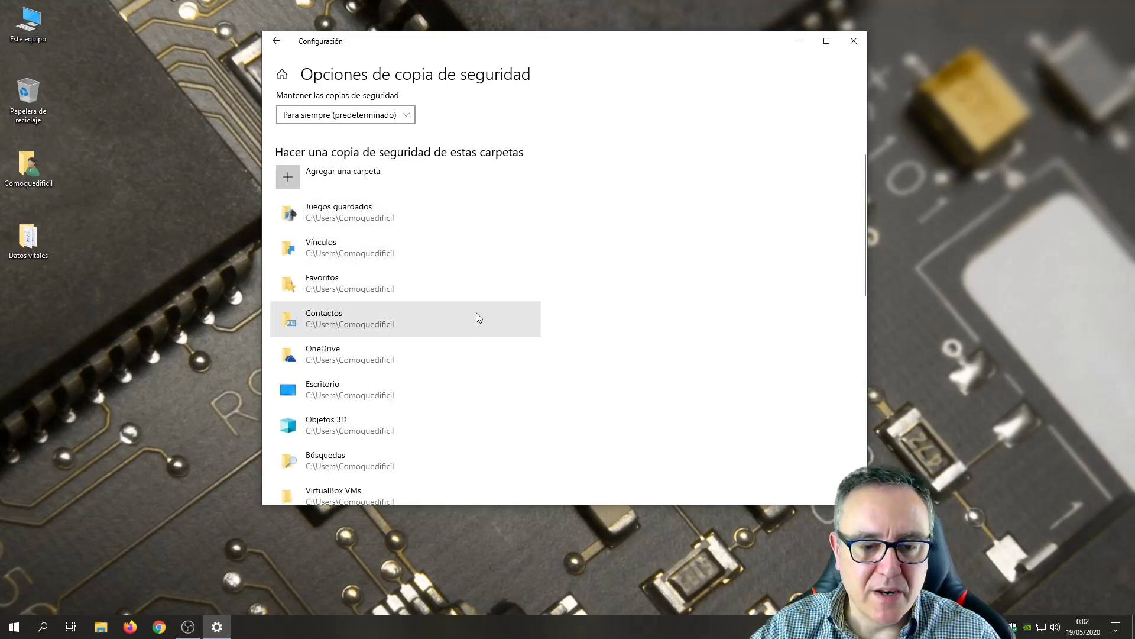
Remove the VirtualBox VMs and .VirtualBox folders from the list of backed-up folders.
scroll(468, 295, "down", 2)
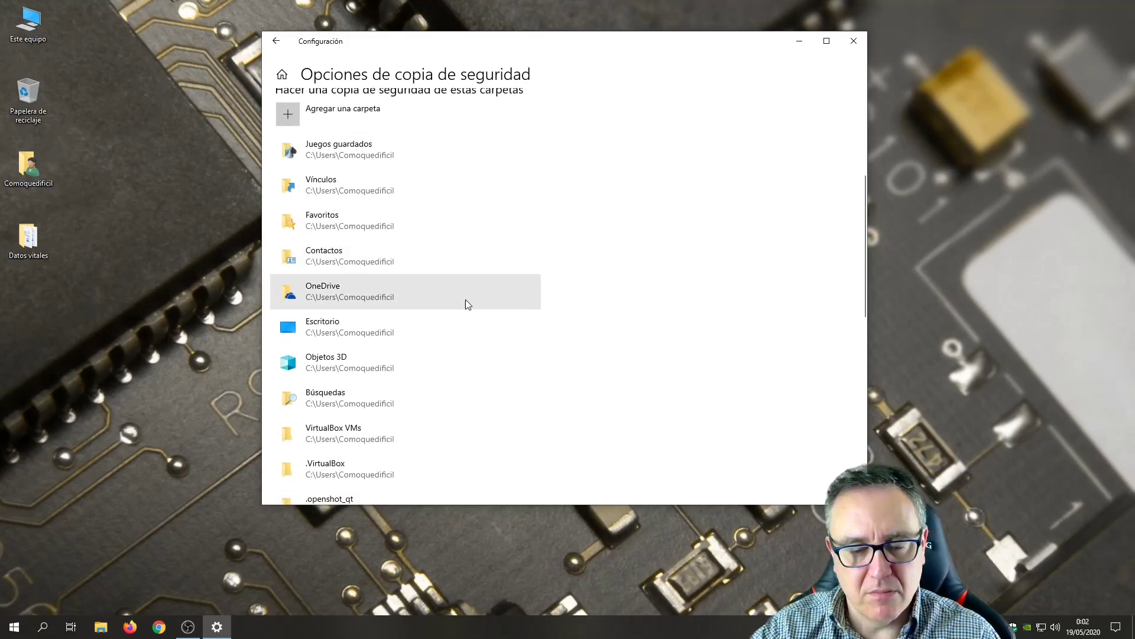
scroll(447, 317, "down", 2)
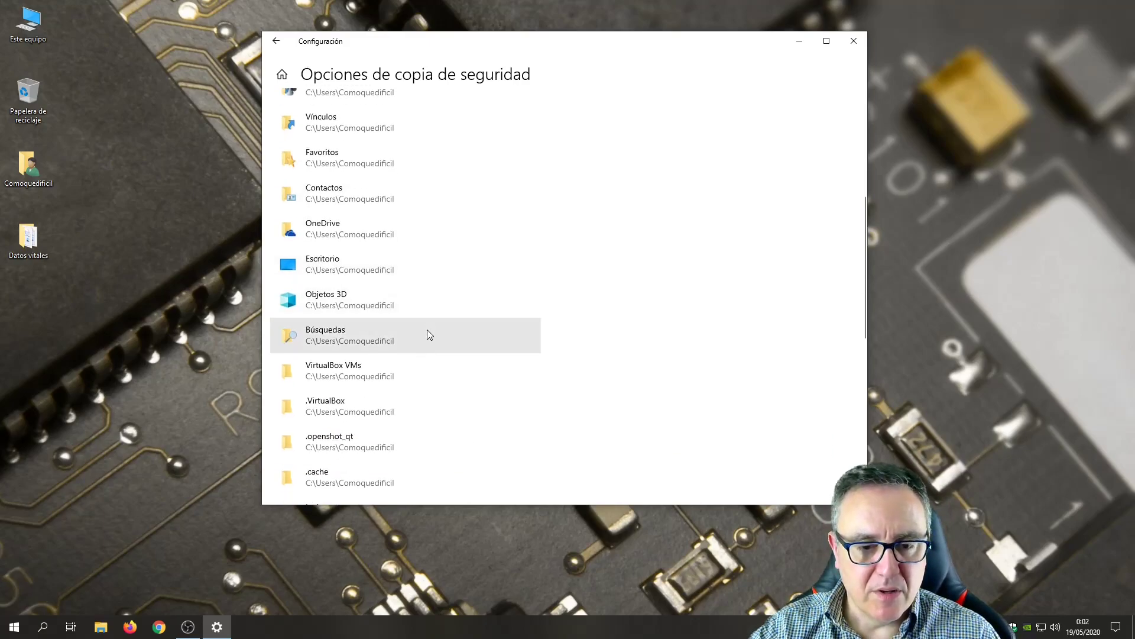
scroll(427, 332, "down", 2)
left_click(417, 314)
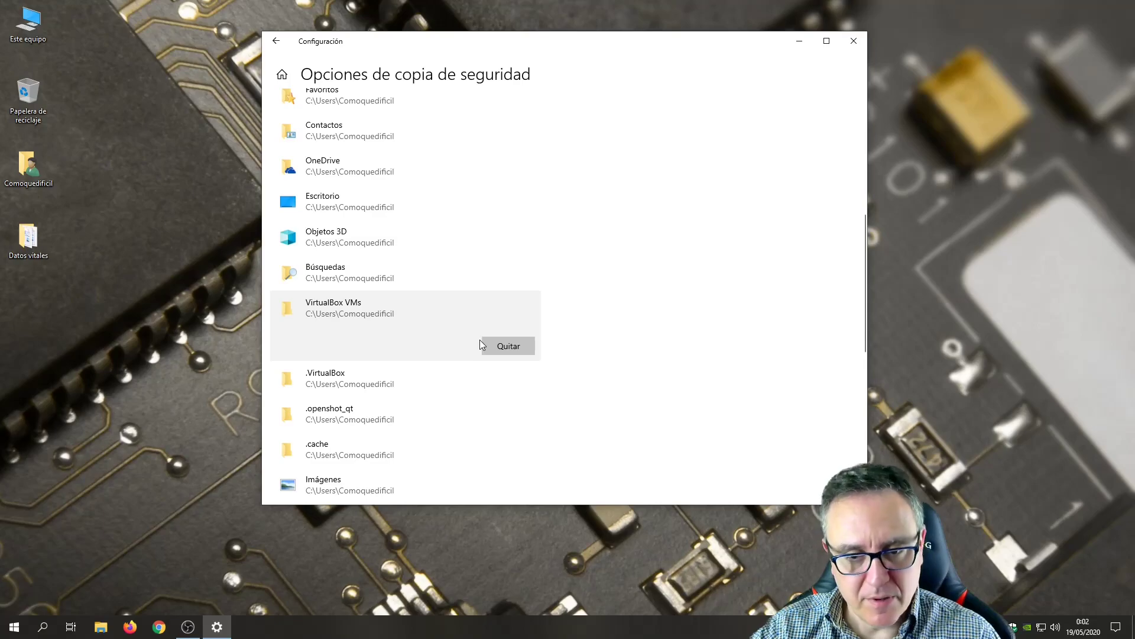
left_click(506, 350)
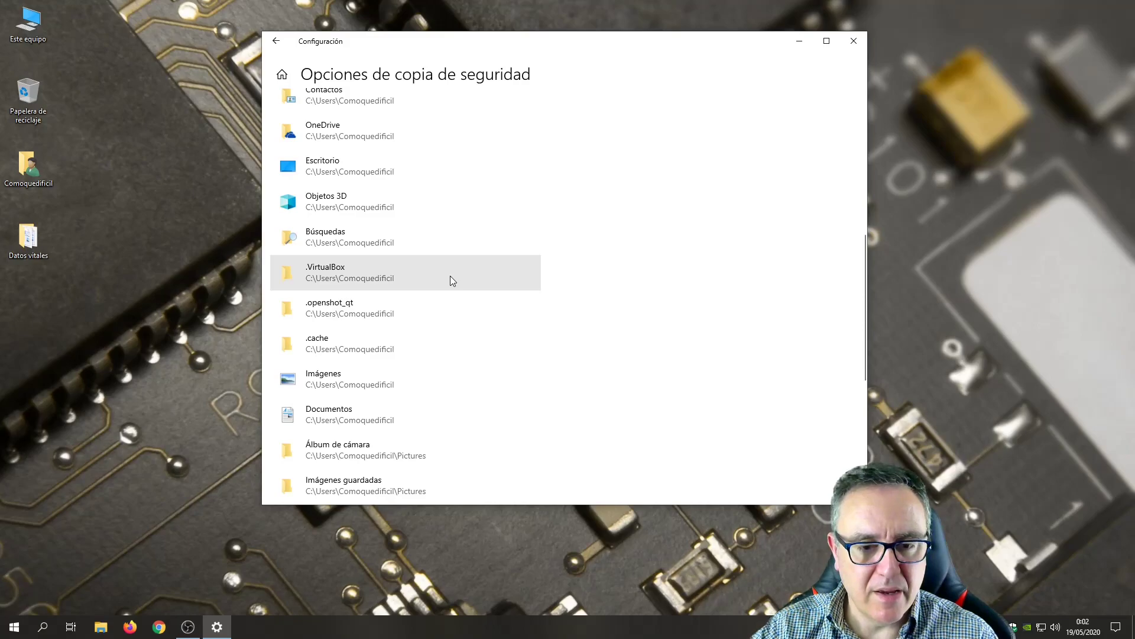
left_click(450, 278)
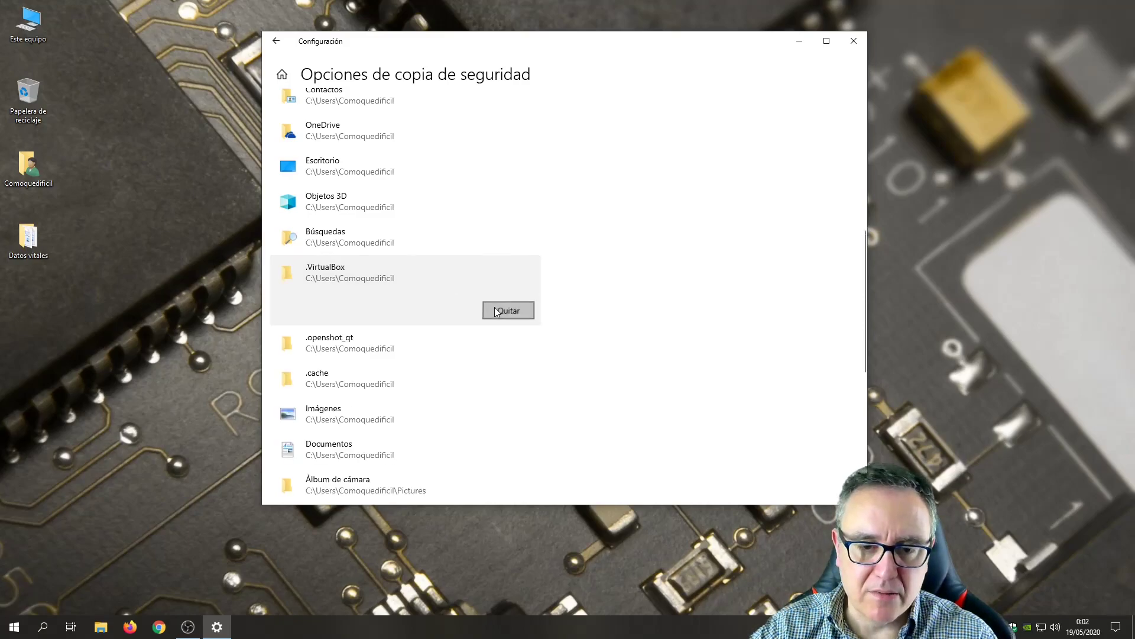
left_click(495, 311)
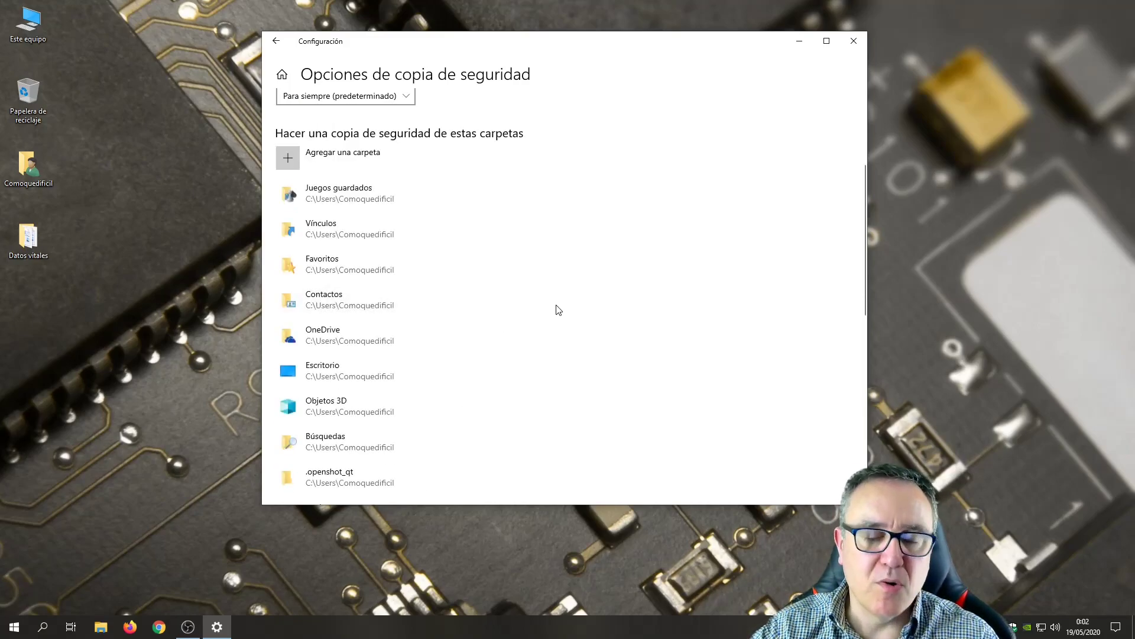
Remove the Documentos folder from the list of backed-up folders.
scroll(620, 314, "down", 5)
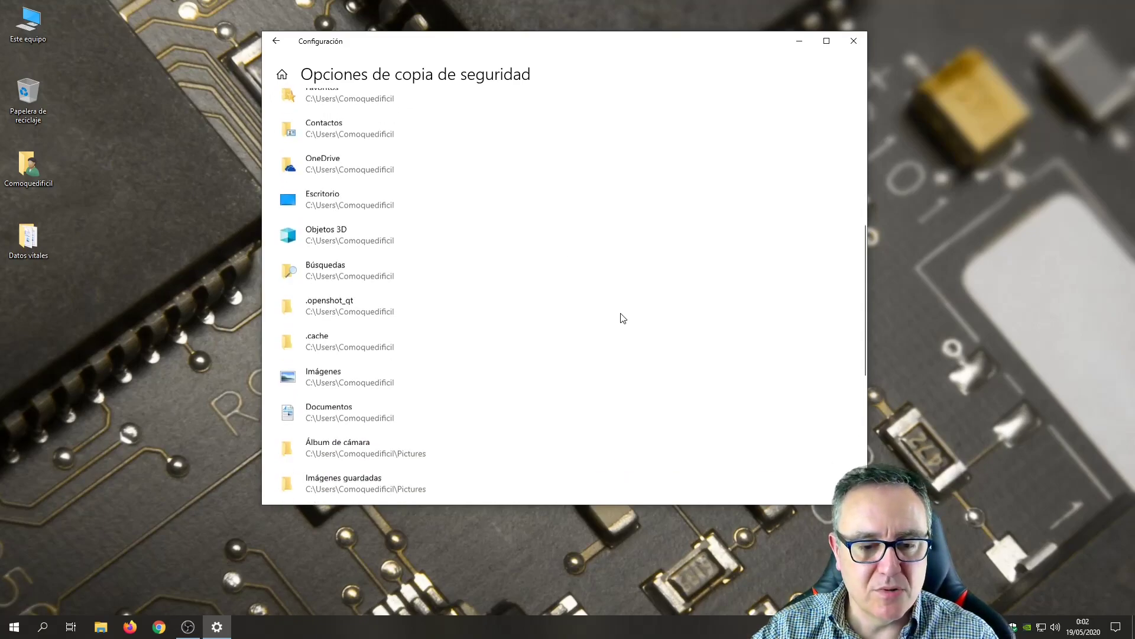
left_click(379, 395)
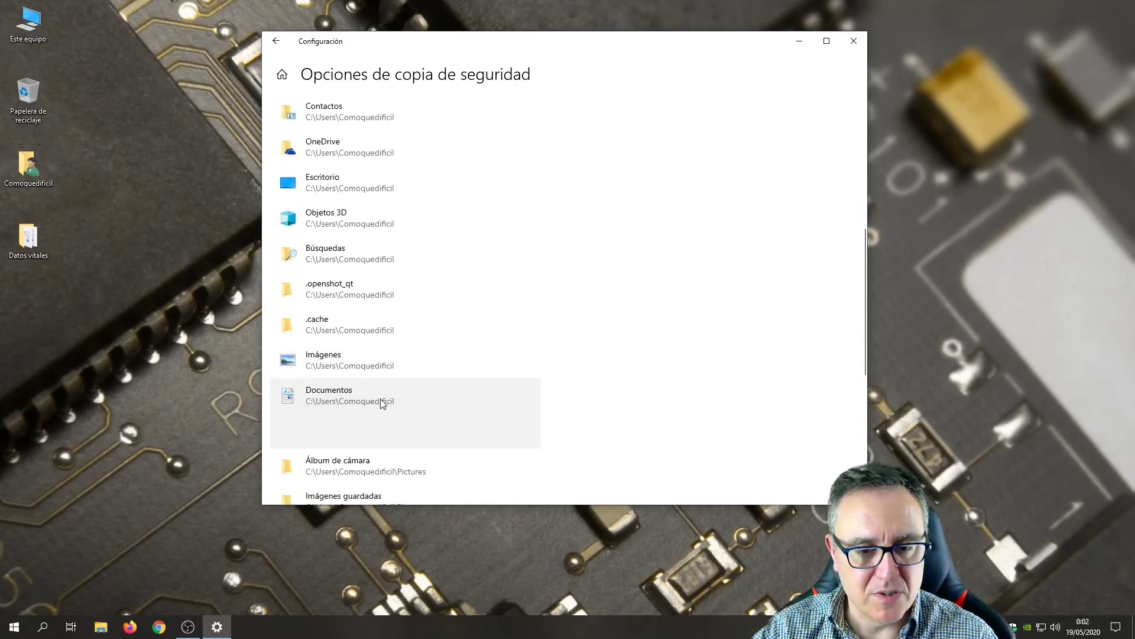
left_click(520, 436)
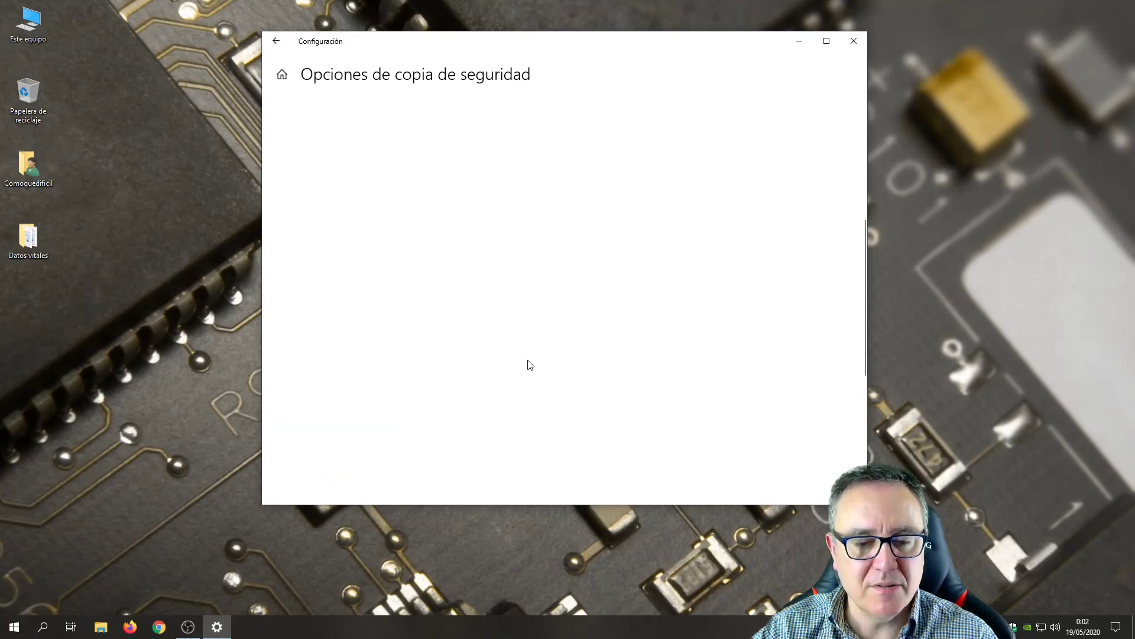
Remove the Música folder from the list of backed-up folders.
scroll(629, 353, "down", 5)
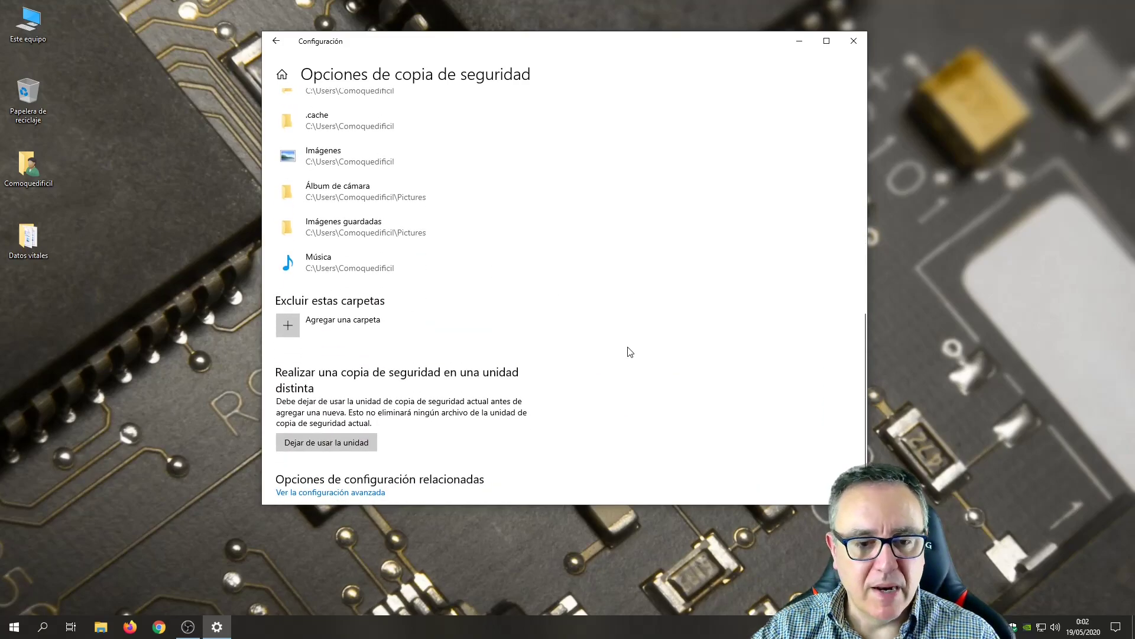
left_click(382, 269)
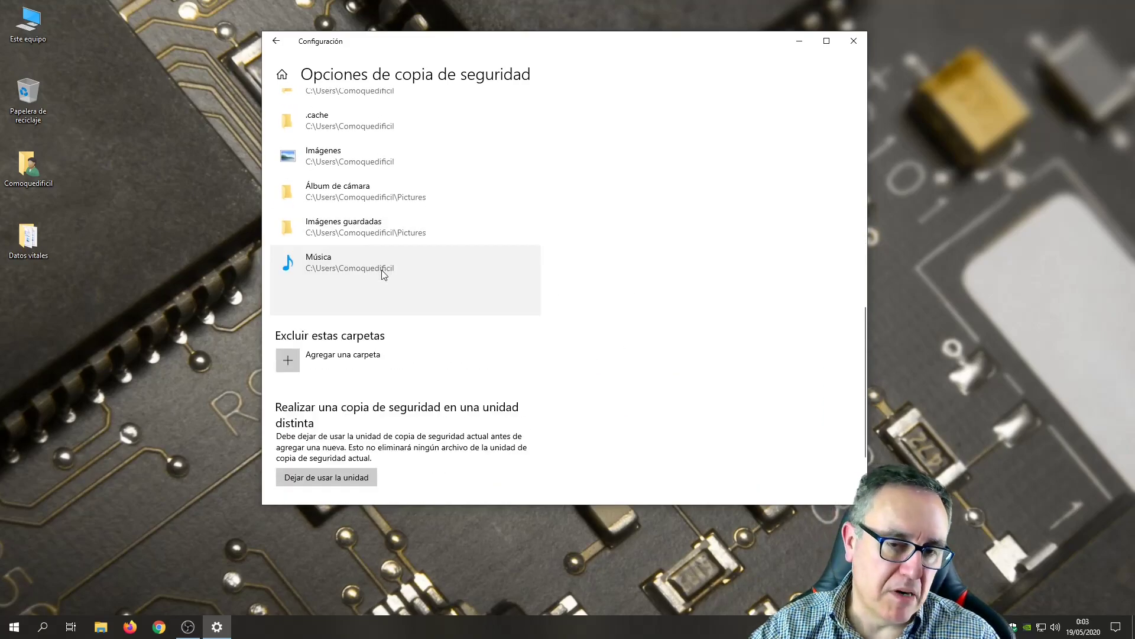
left_click(522, 300)
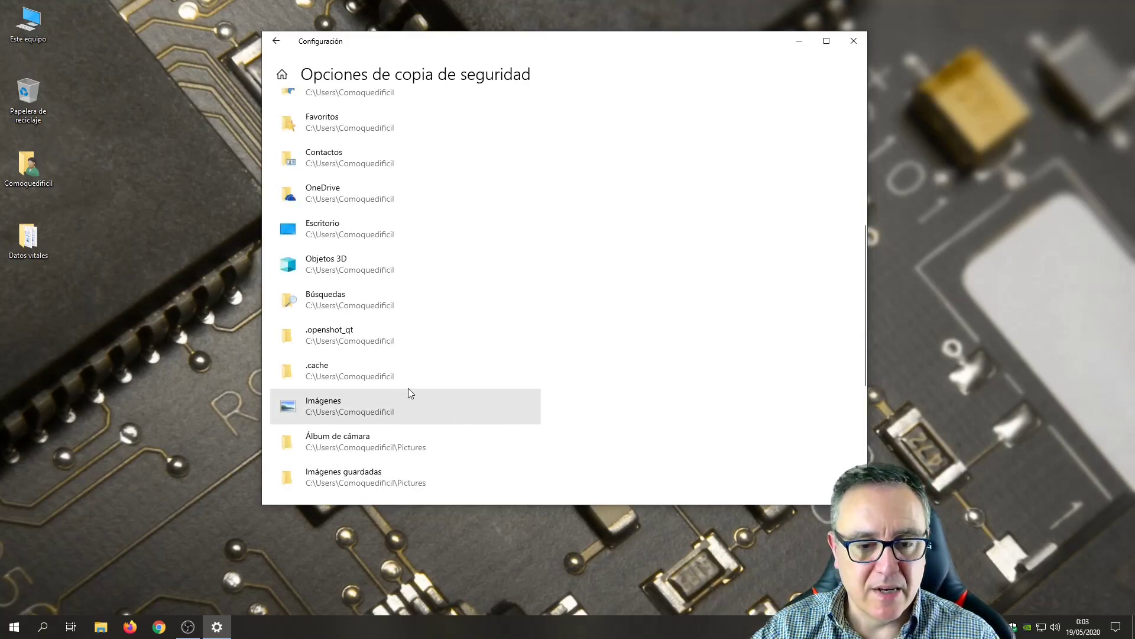
Review the remaining backed-up folders, the folder exclusions and the options for switching the backup drive.
scroll(357, 460, "up", 3)
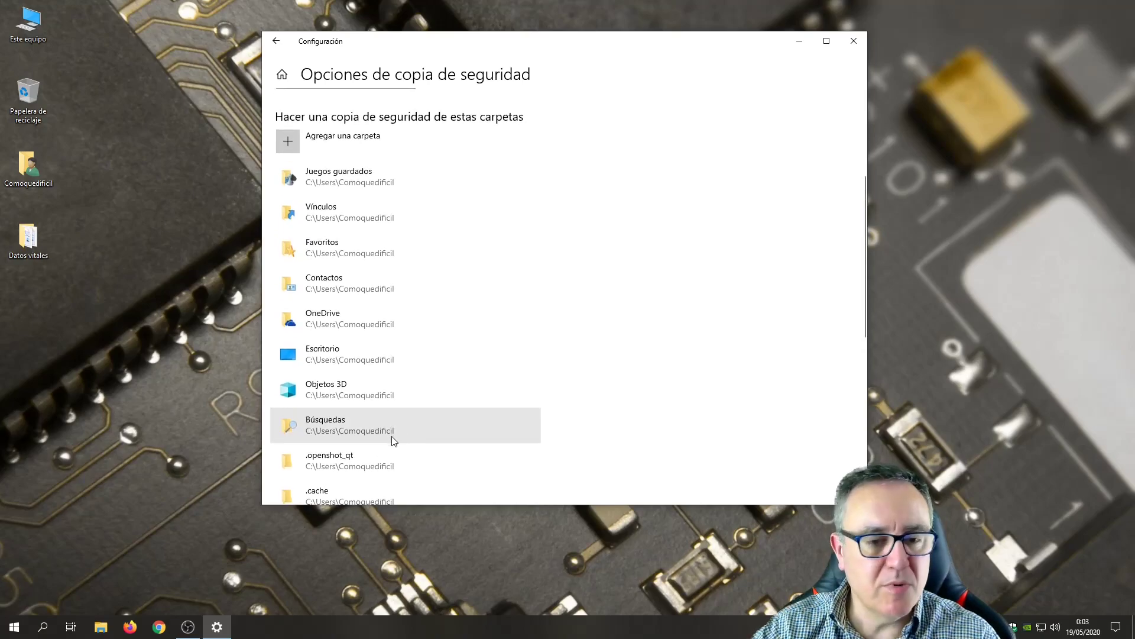
scroll(393, 440, "up", 1)
scroll(411, 386, "down", 1)
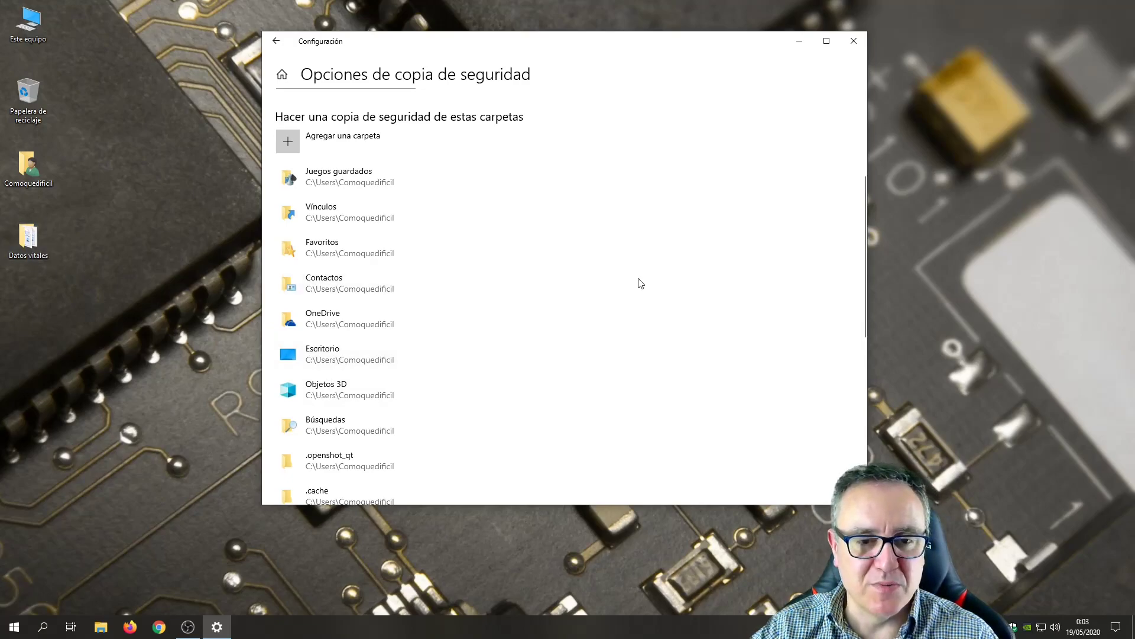
scroll(641, 283, "down", 4)
scroll(641, 283, "down", 3)
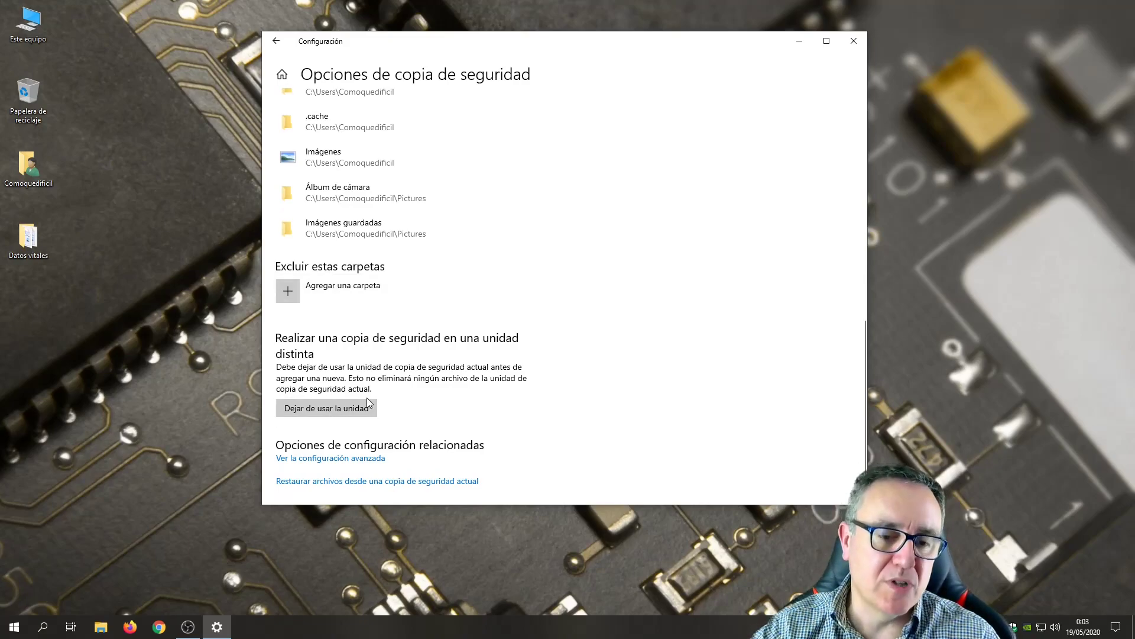
scroll(368, 400, "up", 10)
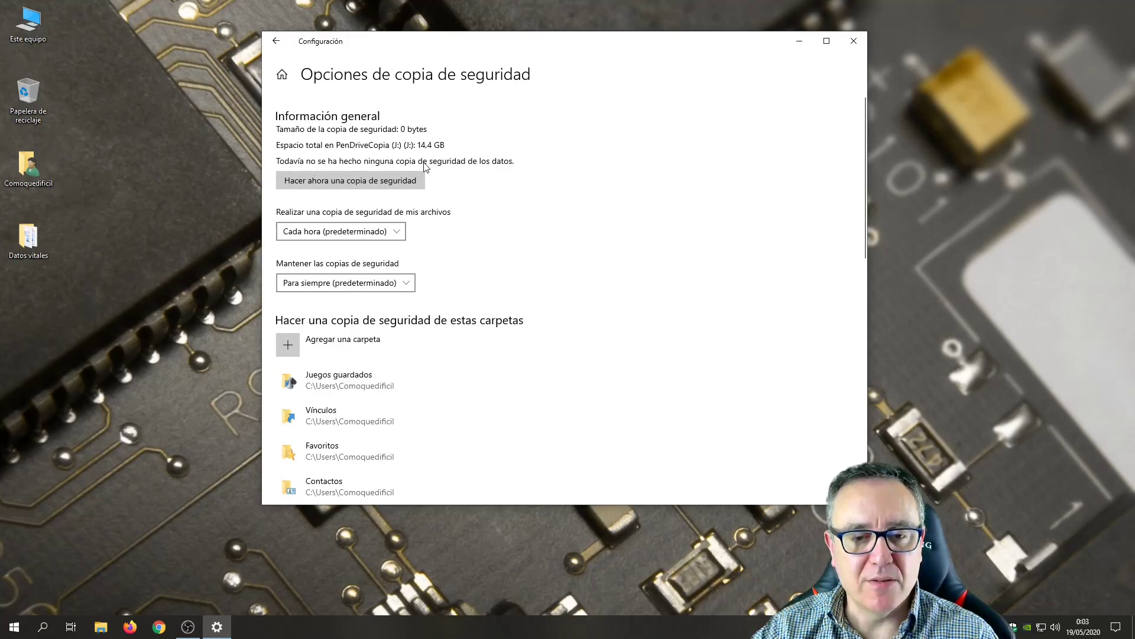
Open the PenDriveCopia (J:) drive from Este equipo and move its window away from the backup settings.
left_click(31, 34)
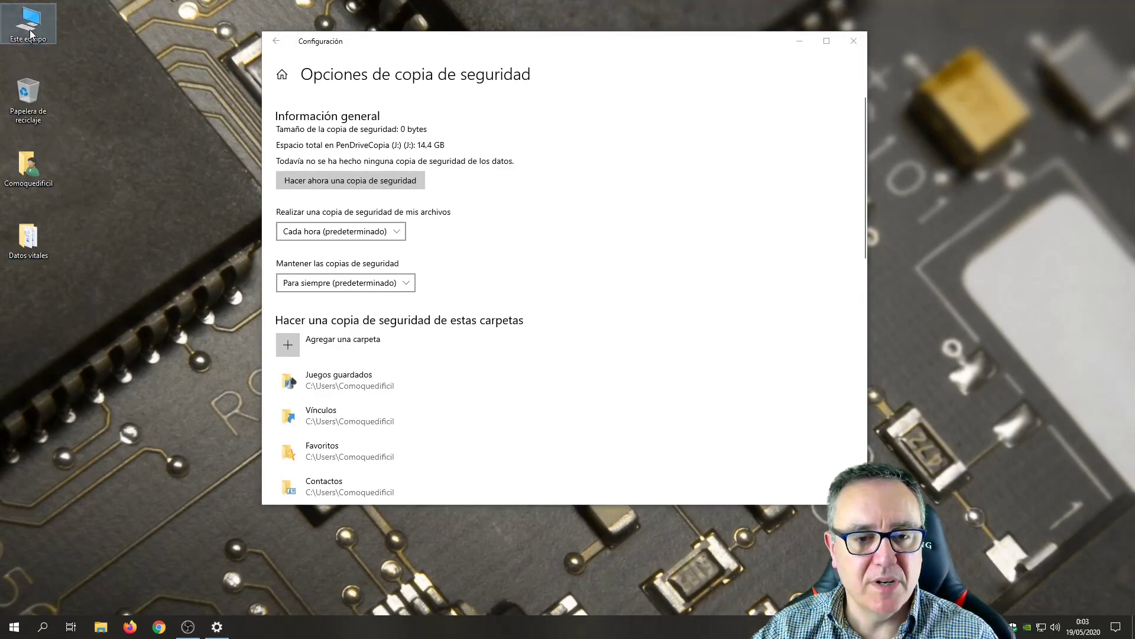
double_click(30, 34)
double_click(615, 362)
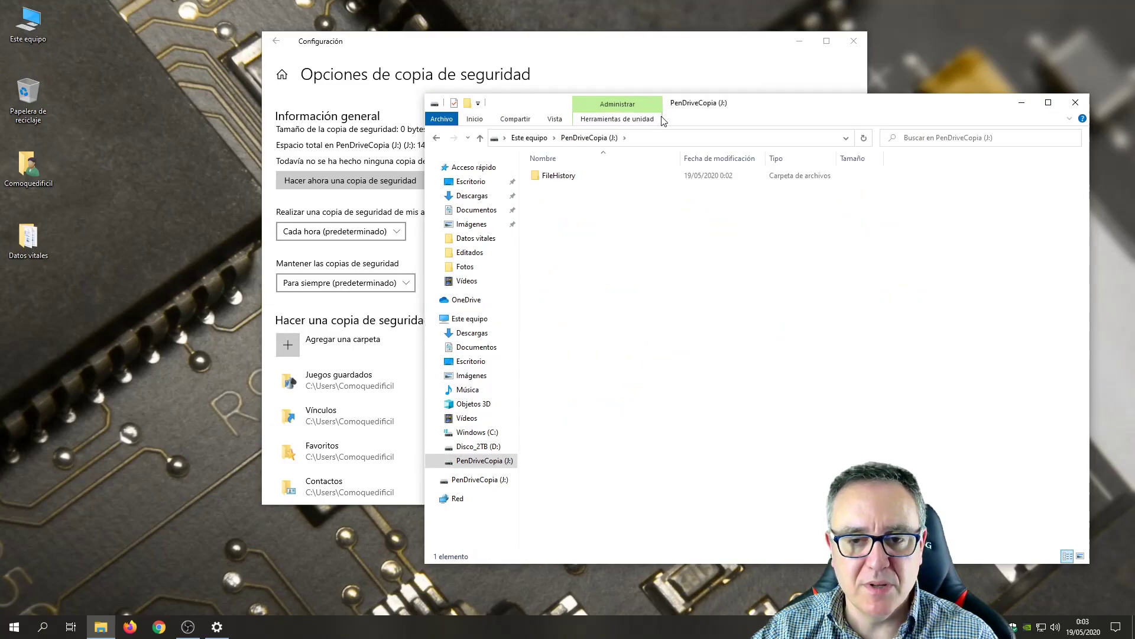
left_click_drag(707, 106, 755, 111)
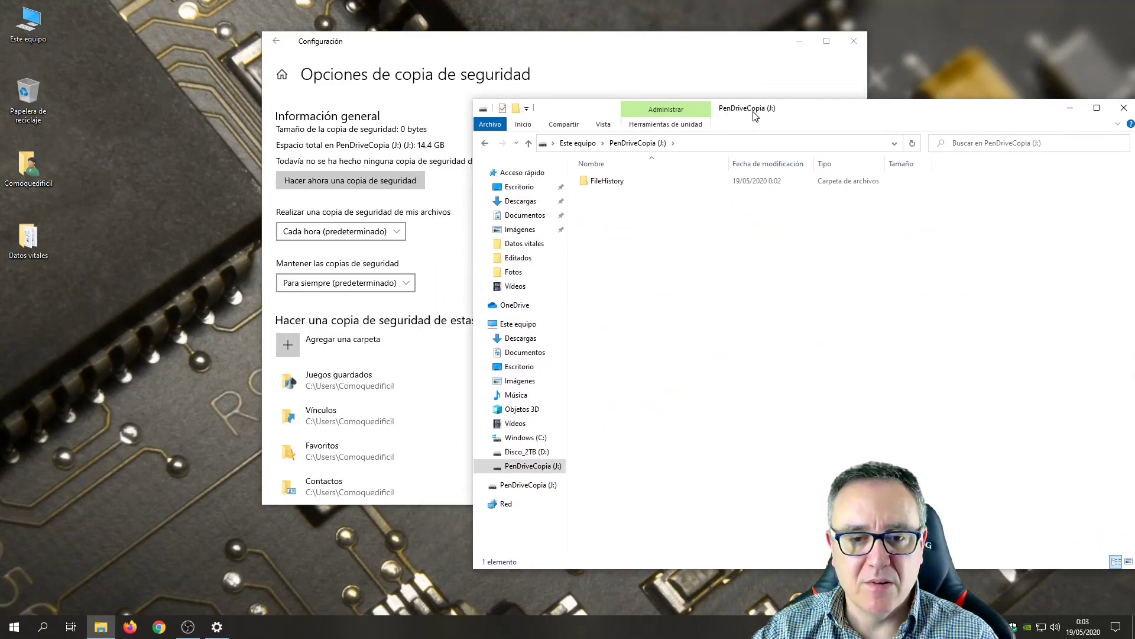
Start a backup immediately and arrange the settings window so the PenDriveCopia (J:) window can be viewed alongside it.
left_click(346, 187)
left_click_drag(600, 42, 386, 58)
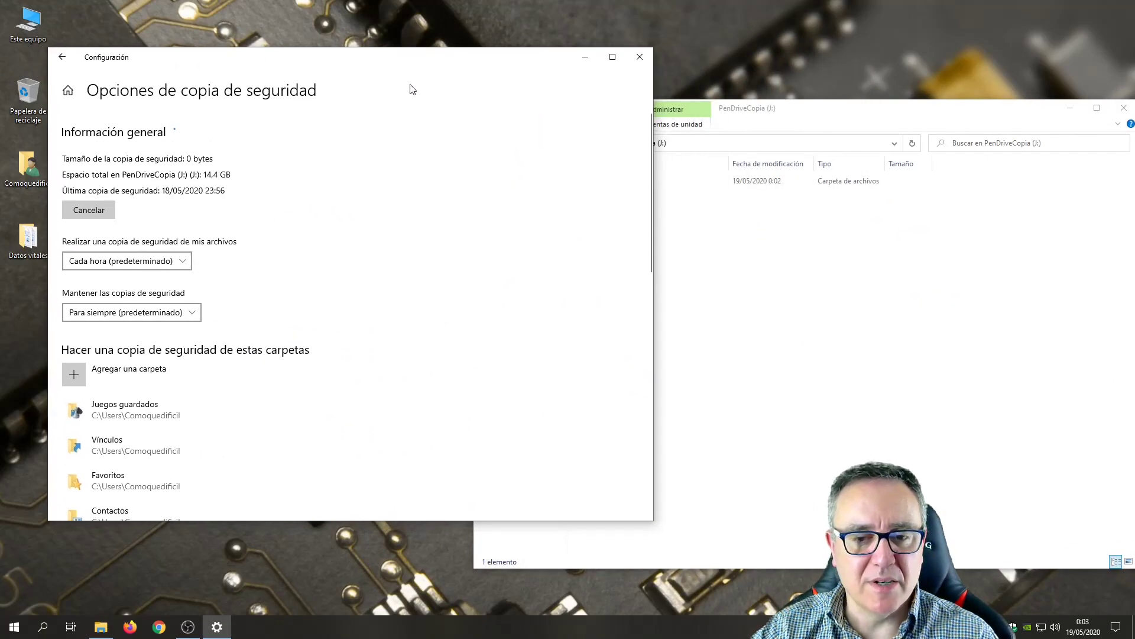
left_click(738, 215)
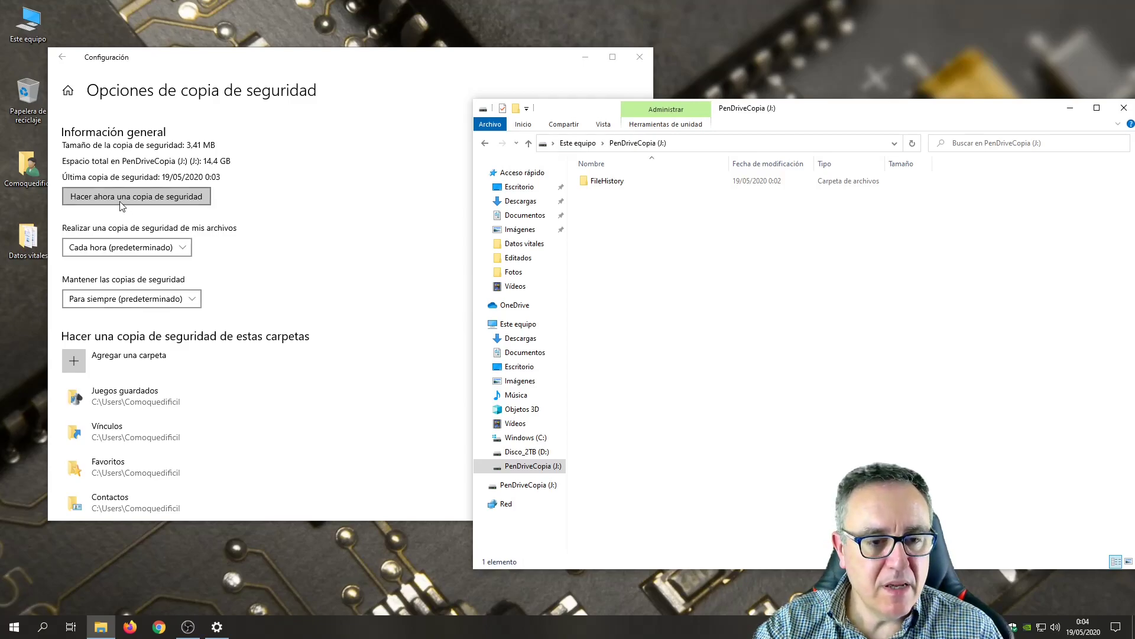
Examine the Configuration folder inside the user's FileHistory backup on the drive, and return to its parent folder.
scroll(195, 296, "down", 5)
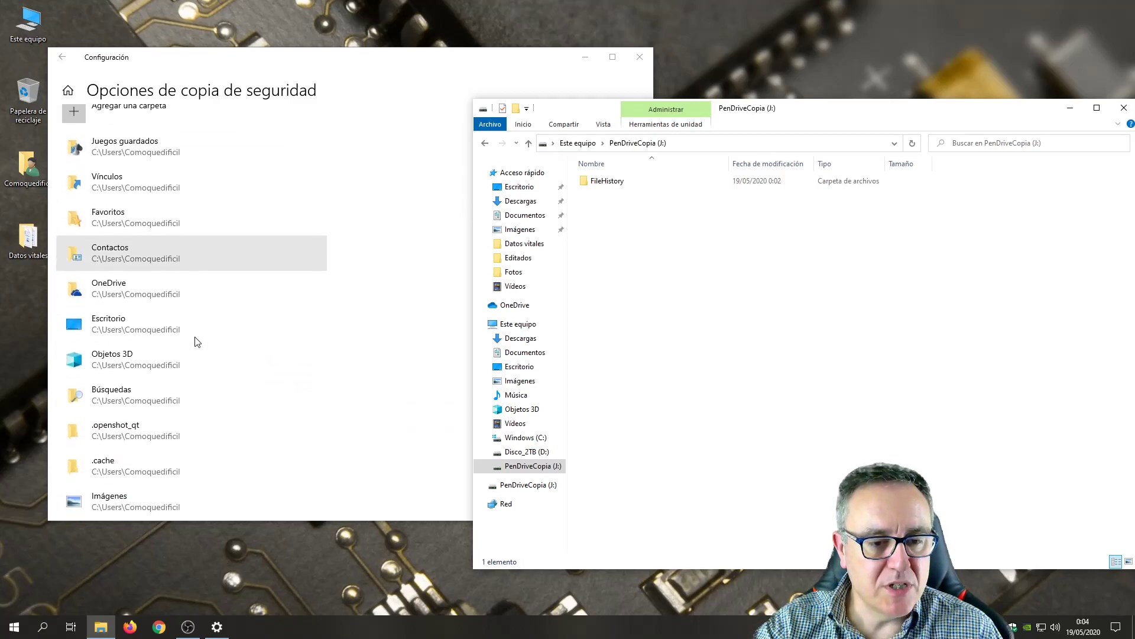
scroll(197, 342, "up", 5)
double_click(627, 185)
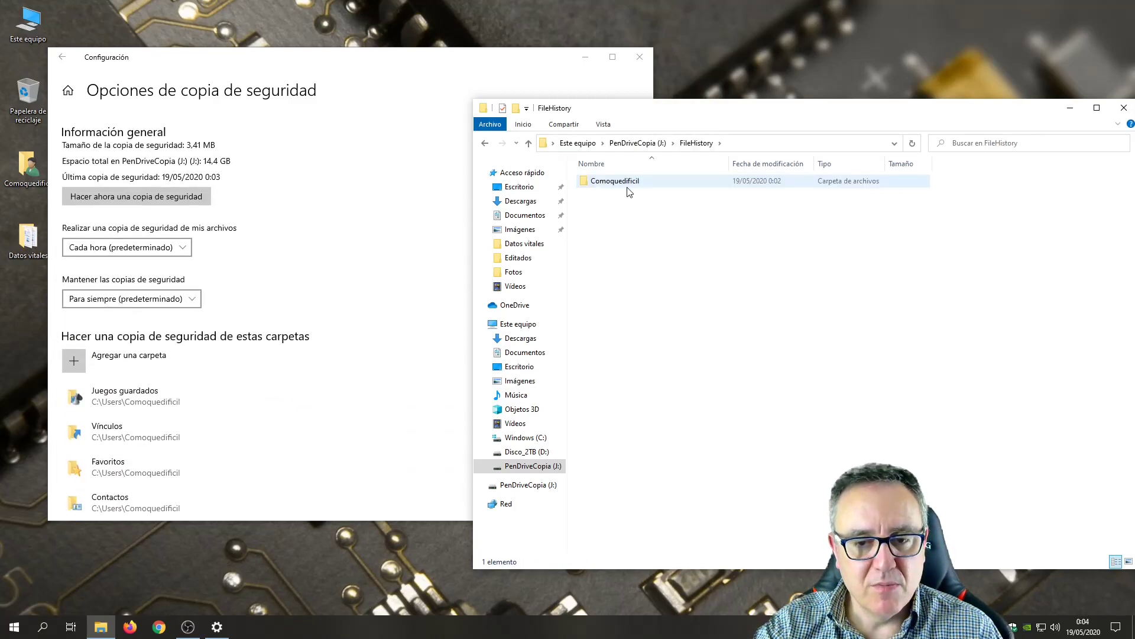
double_click(627, 184)
double_click(627, 184)
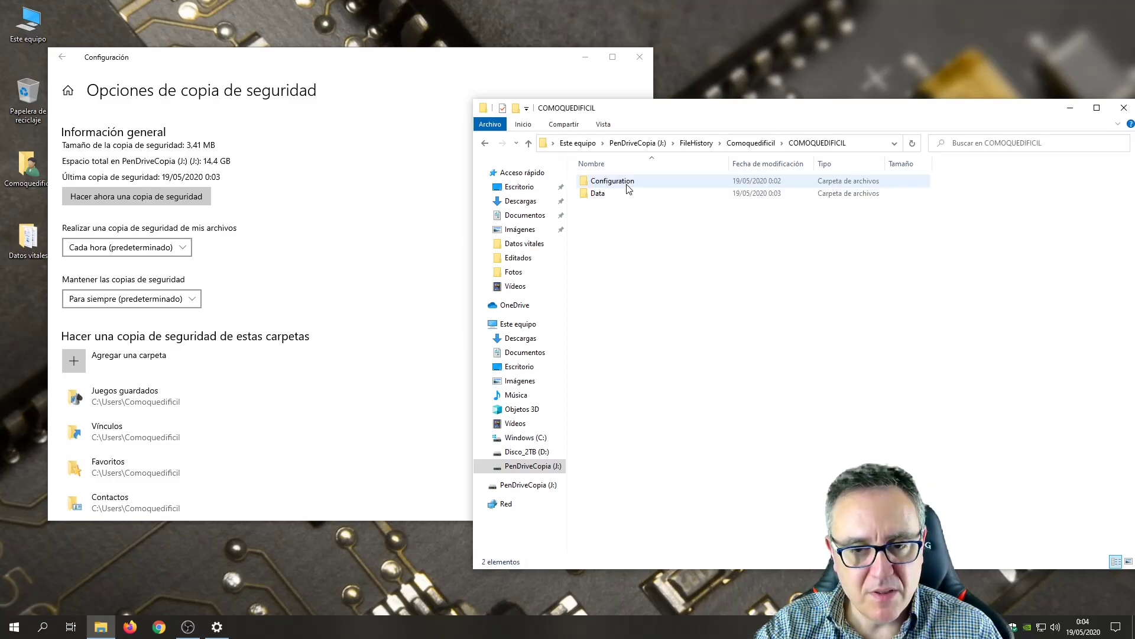
double_click(610, 181)
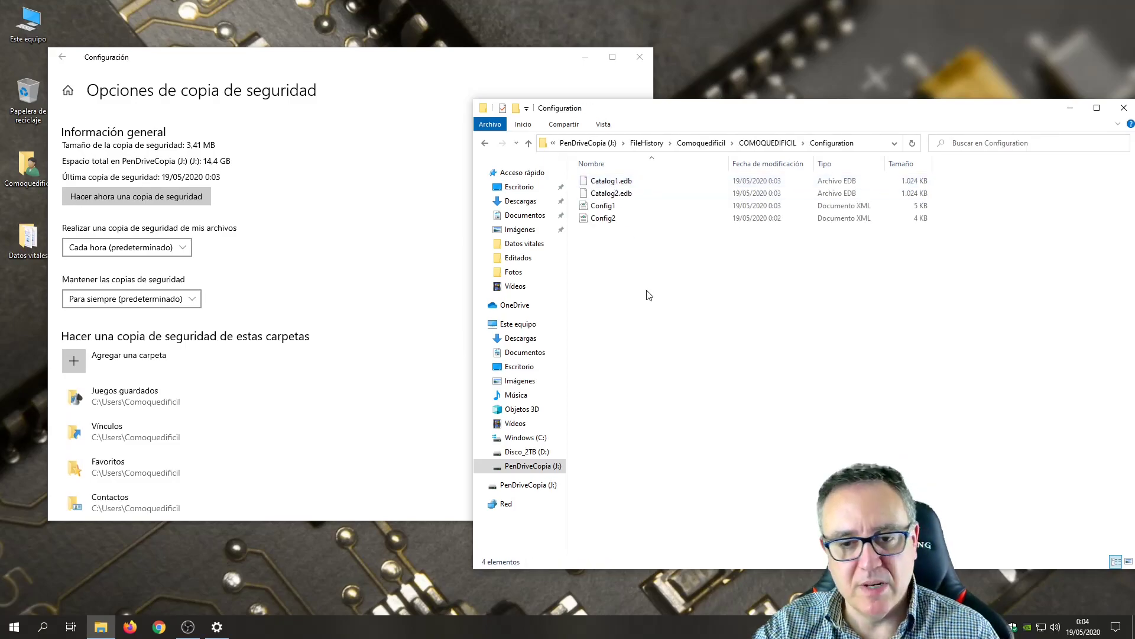
key("alt+Left")
Browse the backup's Data folder through C, Users, the user folder and Desktop to inspect the copied Datos vitales files.
double_click(612, 194)
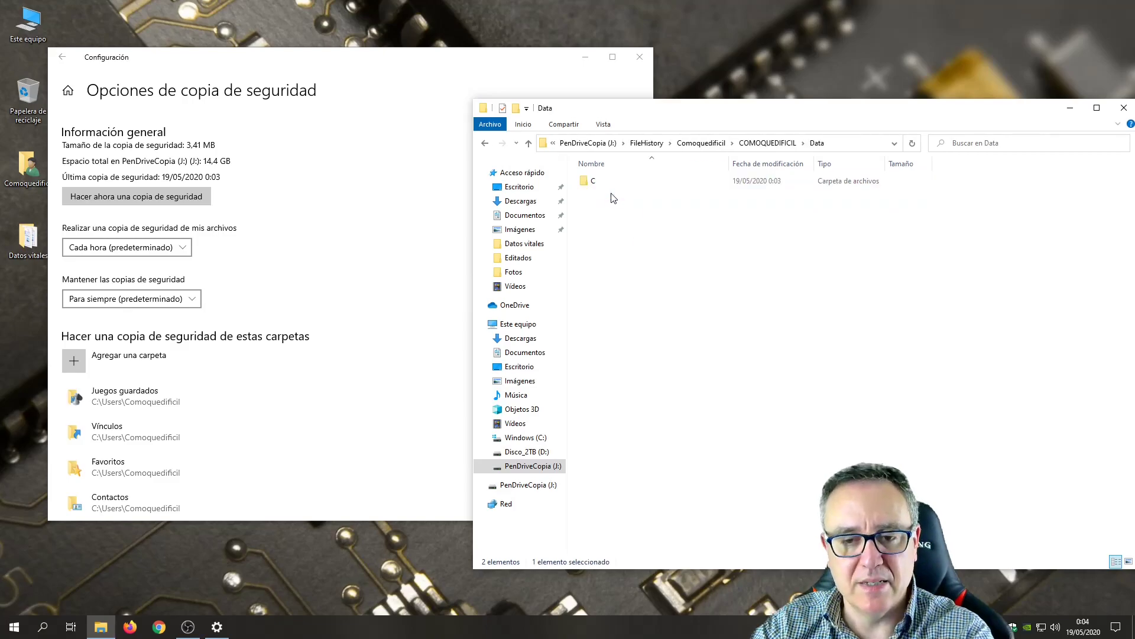
double_click(606, 184)
double_click(621, 184)
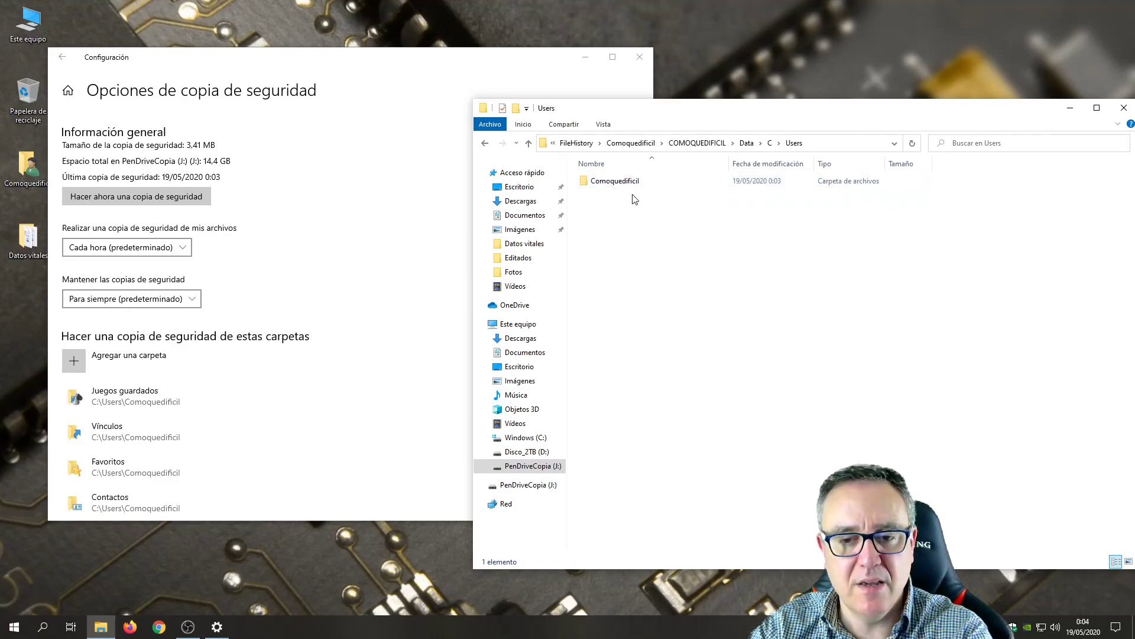
double_click(621, 182)
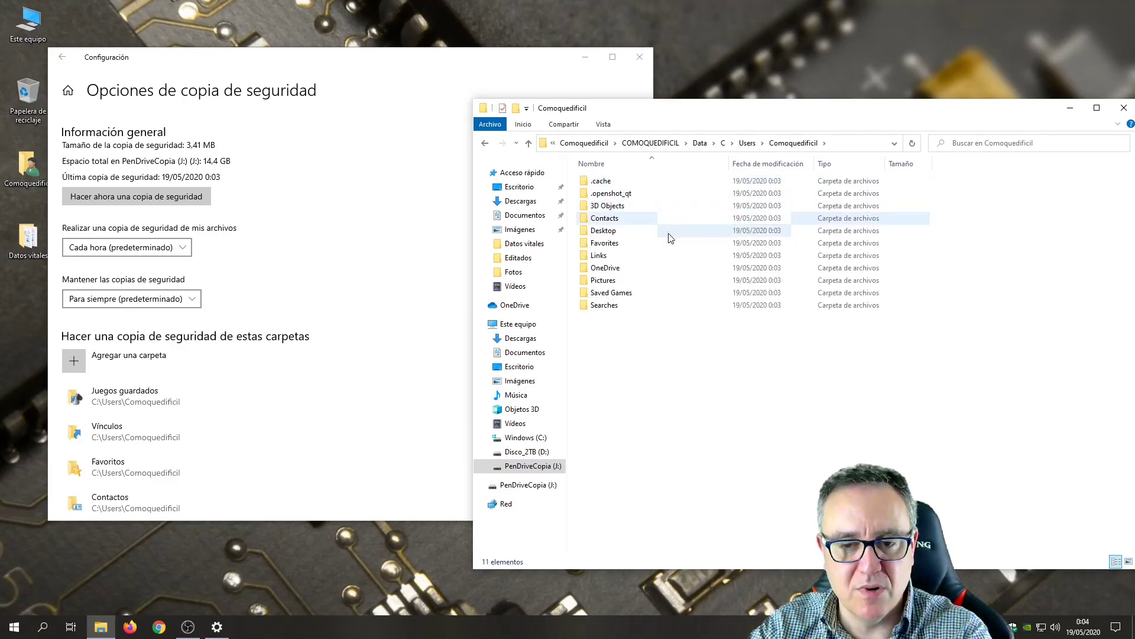
double_click(614, 232)
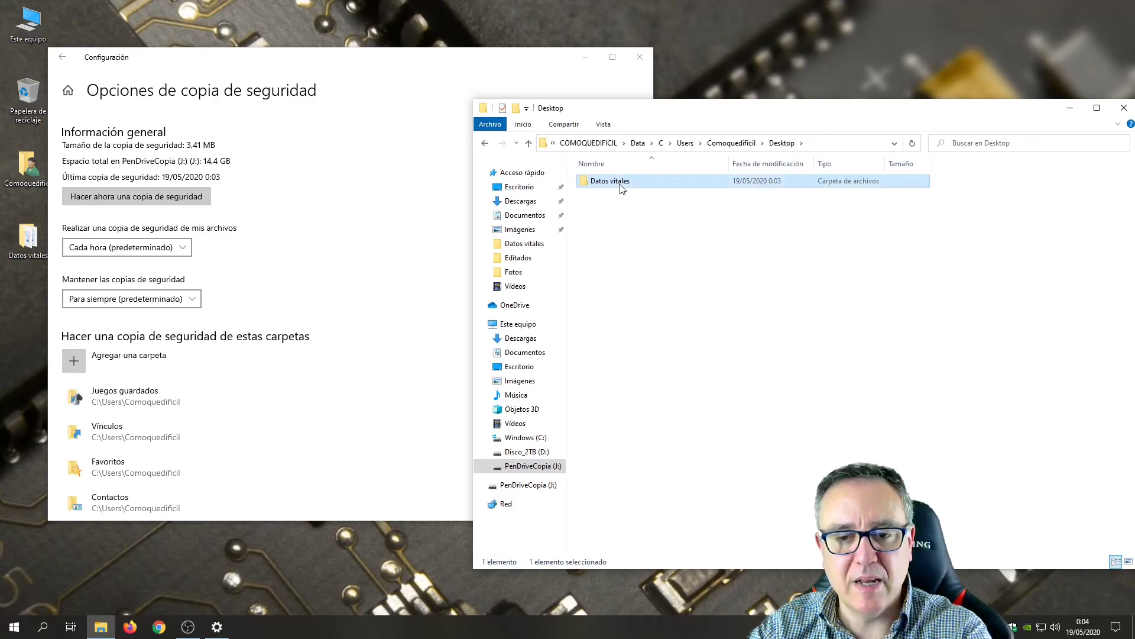
double_click(620, 190)
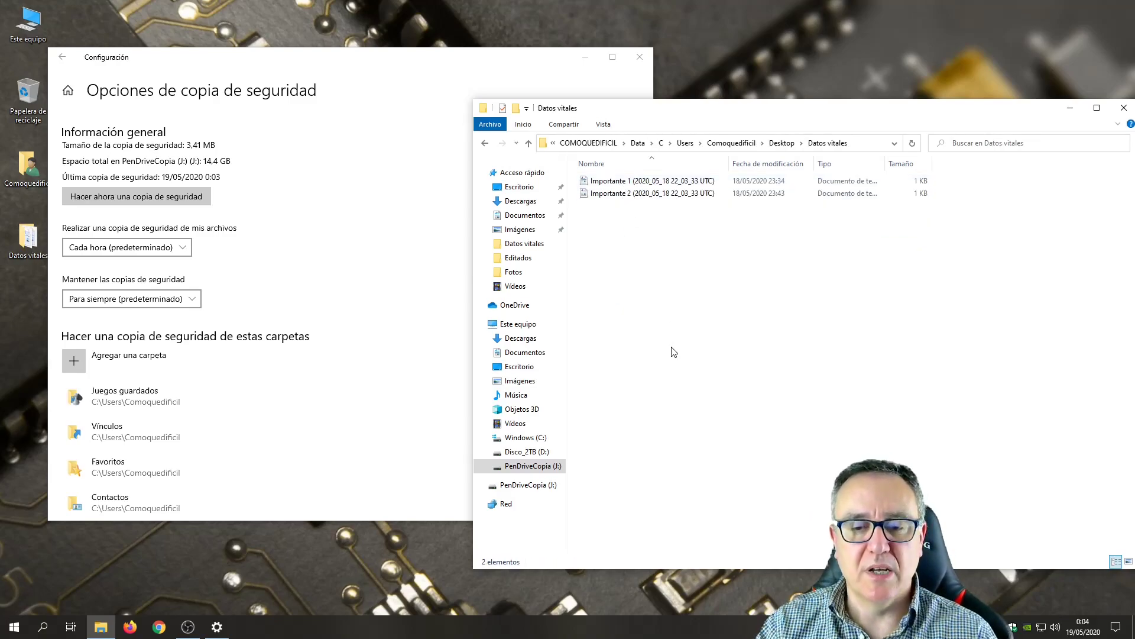